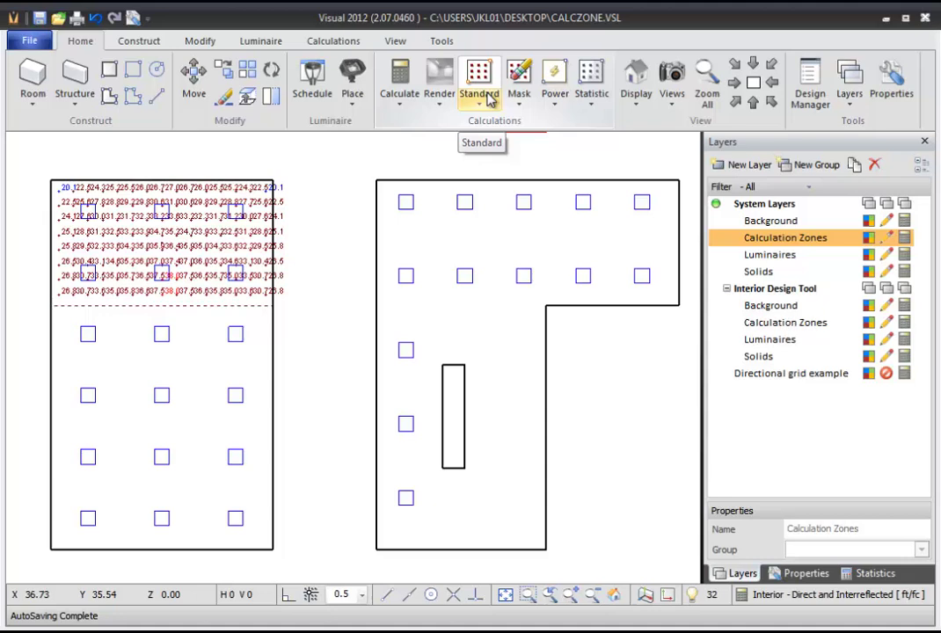
Start a rectangular calculation zone, rename it My zone, and begin editing its 2.5 height.
left_click(484, 99)
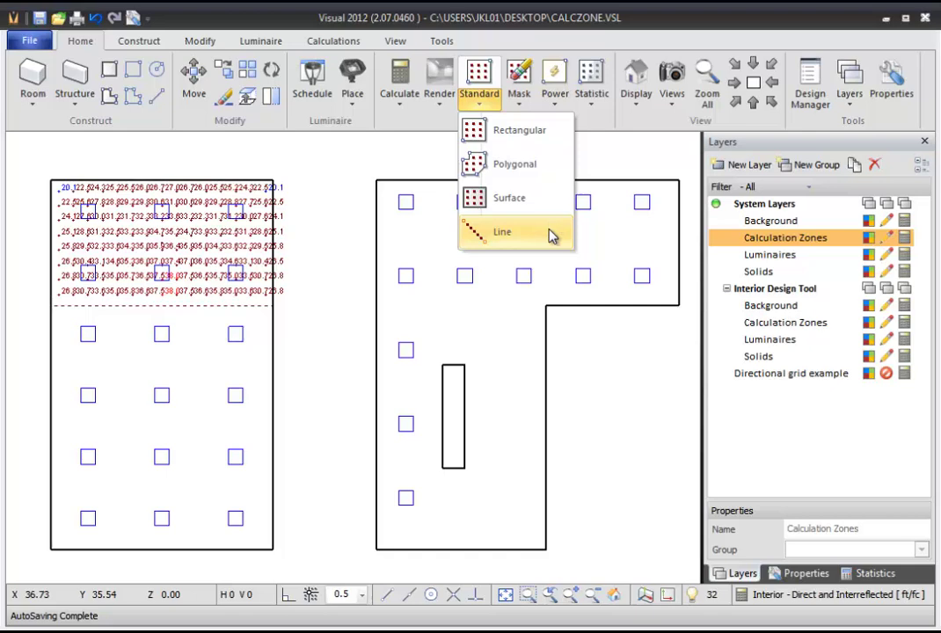
left_click(521, 130)
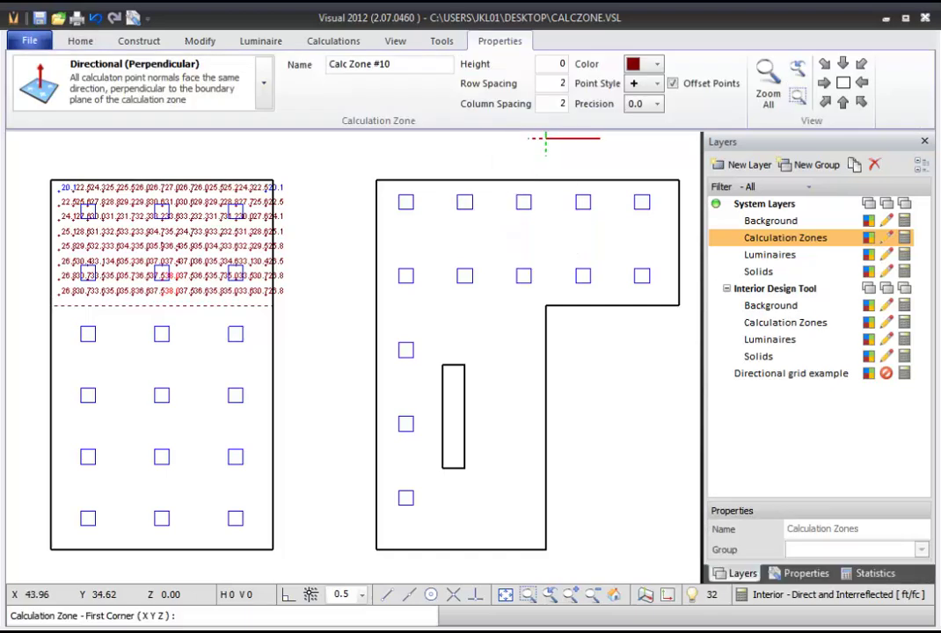
left_click(405, 67)
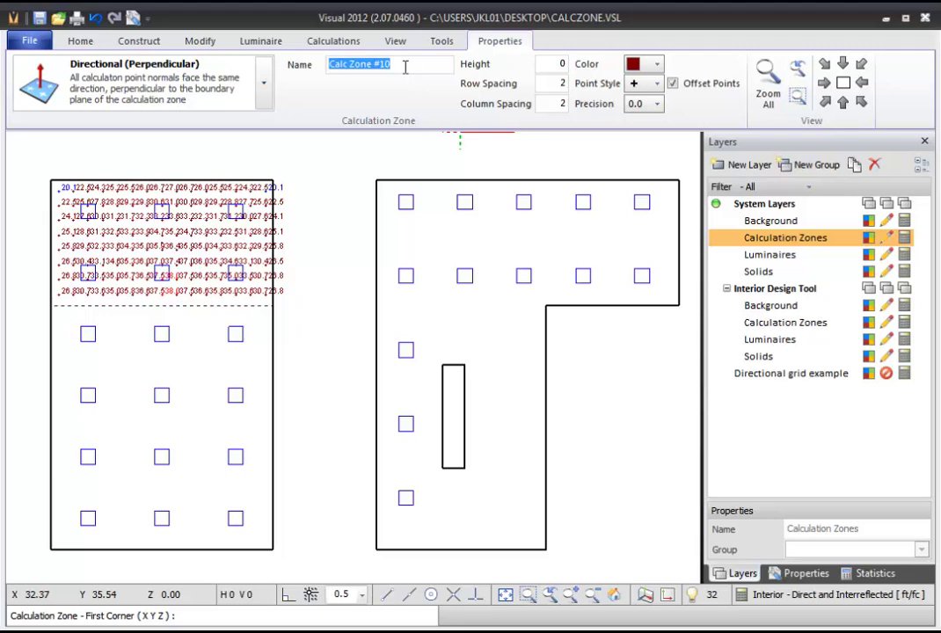
type("My")
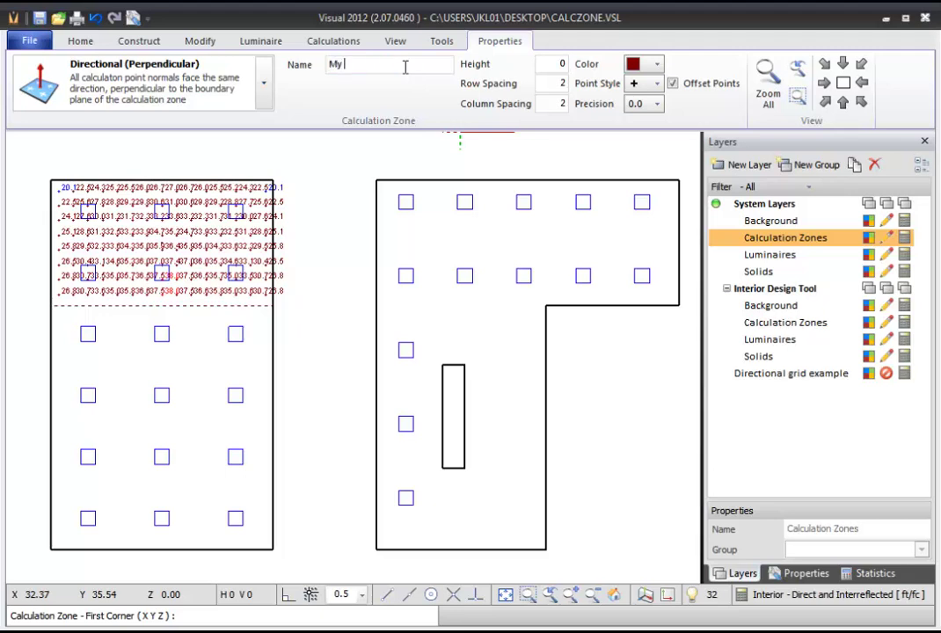
left_click(542, 67)
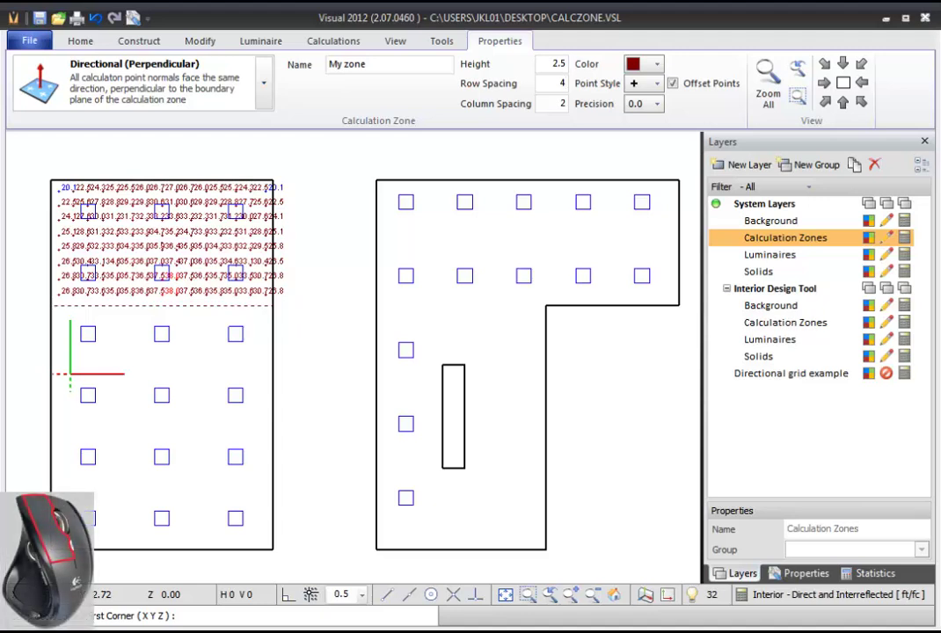
Draw My zone's rectangle over the left room's lower-left luminaires using two opposite corners.
left_click(70, 375)
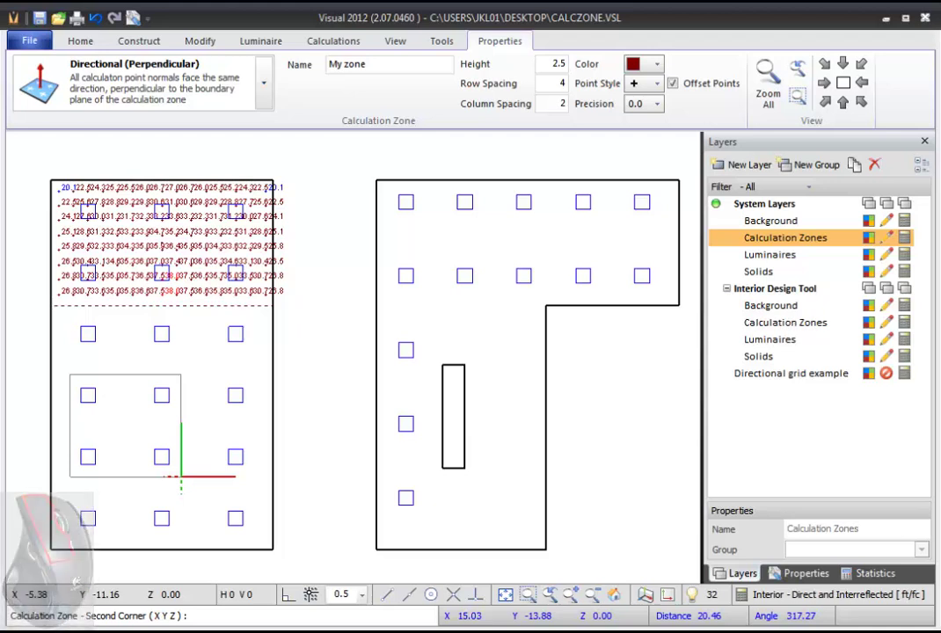
left_click(182, 477)
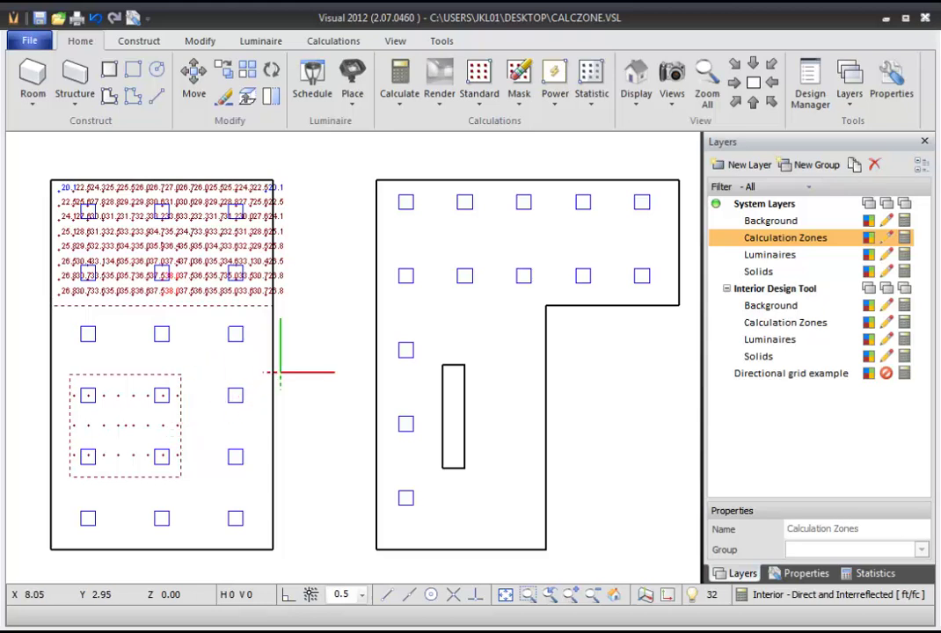
middle_click_drag(193, 405, 231, 330)
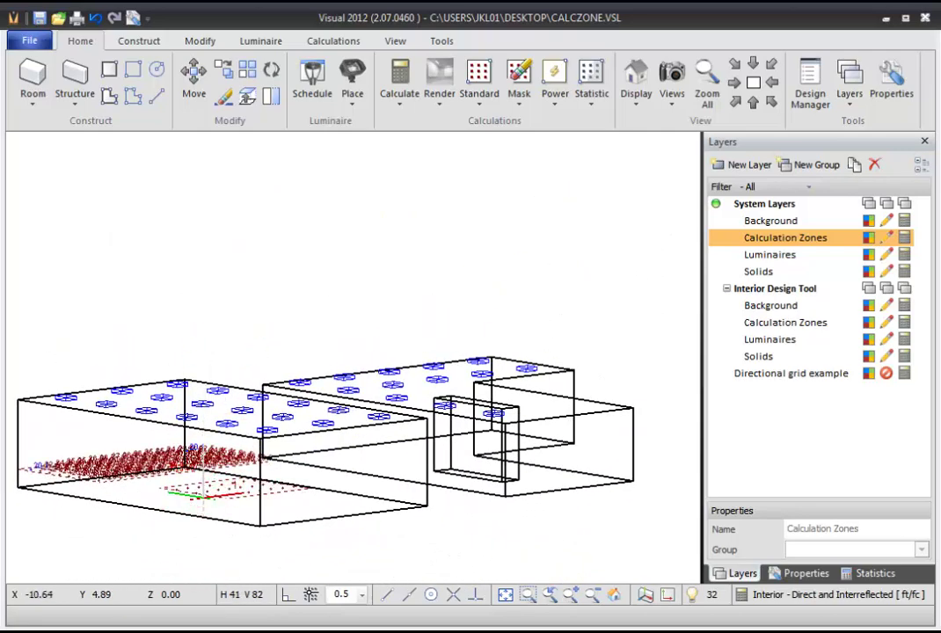
left_click(754, 82)
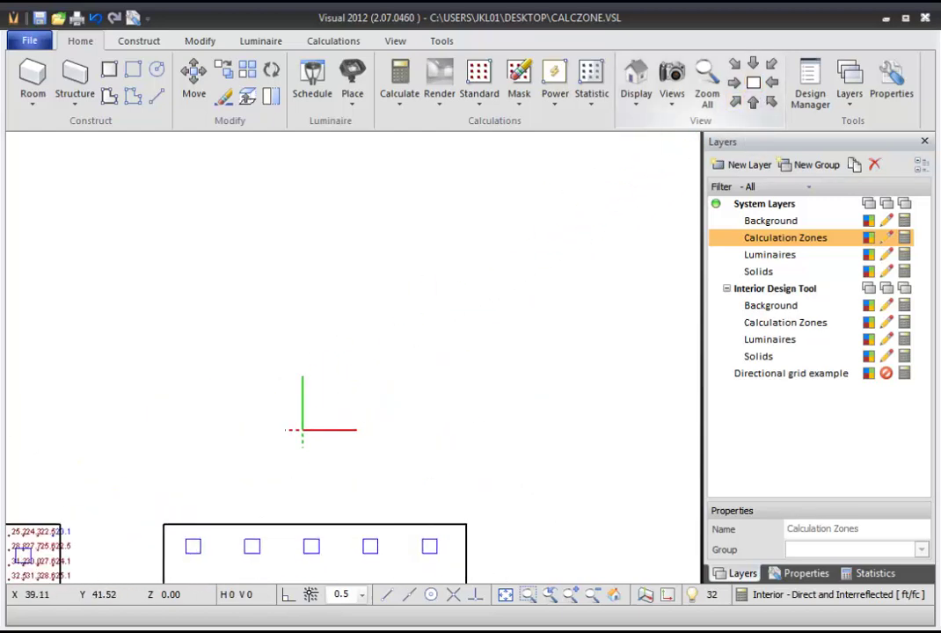
Draw rectangular Calc Zone #11 around a luminaire near the left room's right wall.
left_click(479, 106)
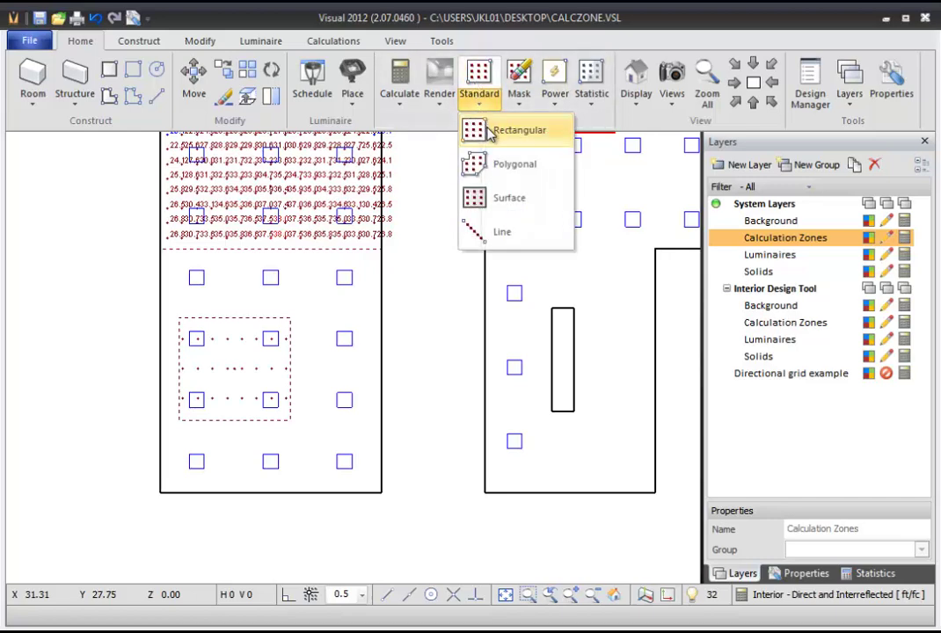
left_click(490, 132)
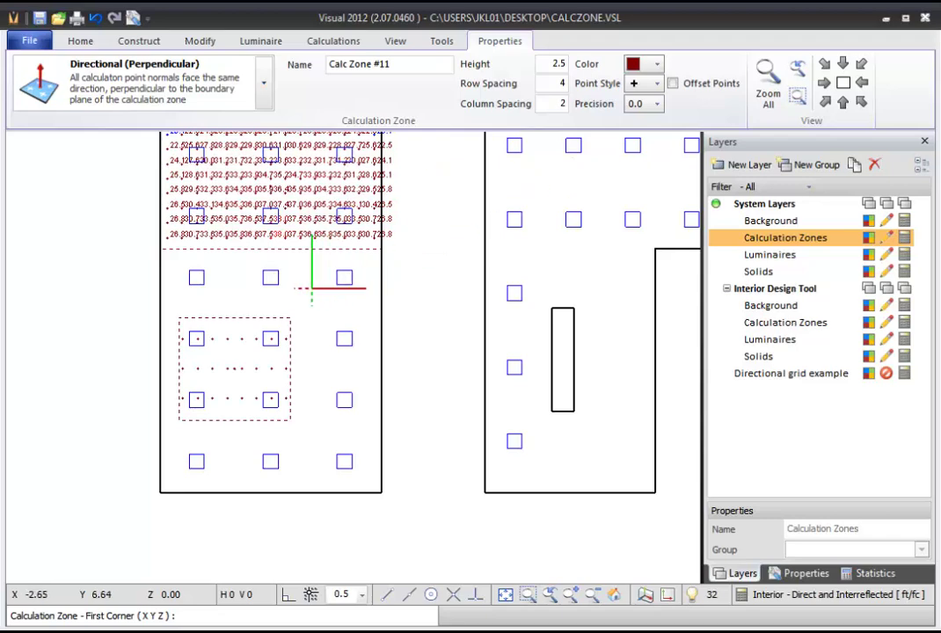
left_click(302, 290)
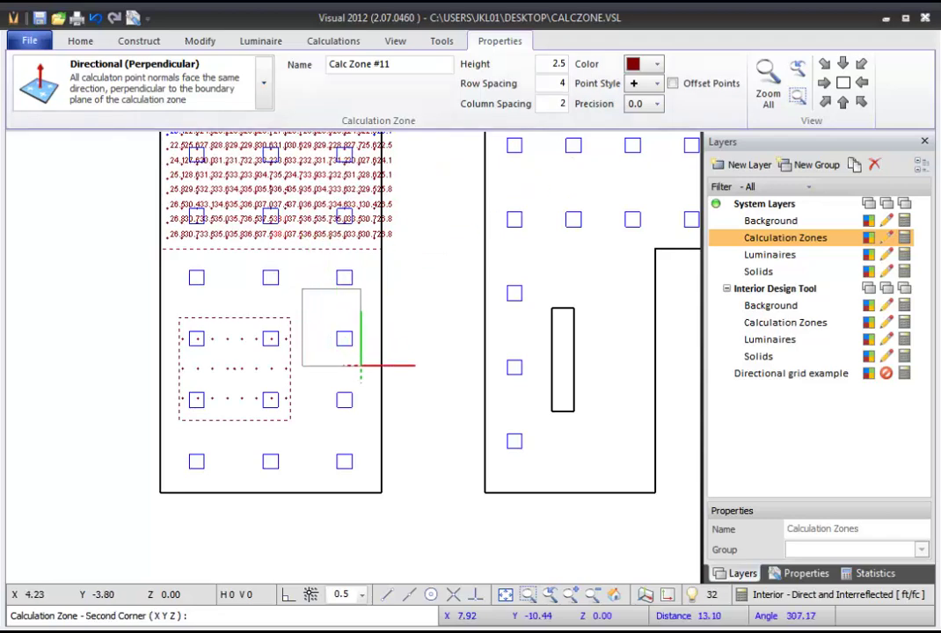
left_click(375, 382)
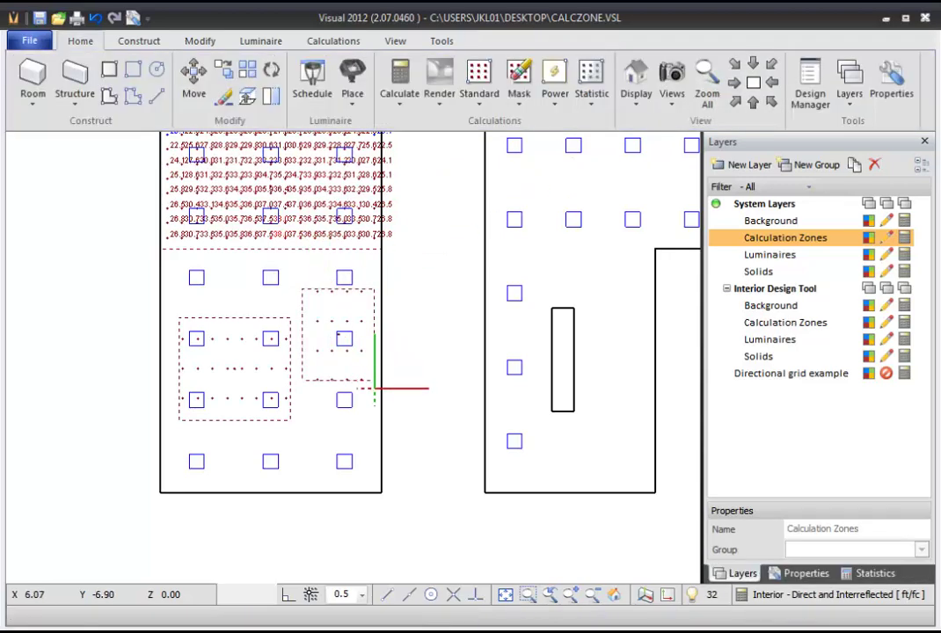
scroll(316, 387, "up", 4)
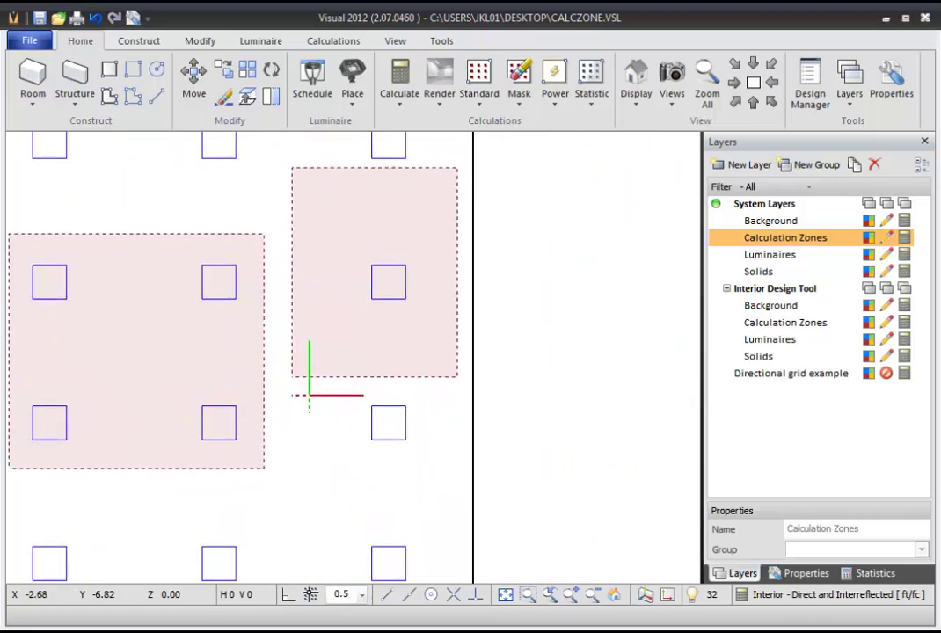
scroll(309, 395, "up", 3)
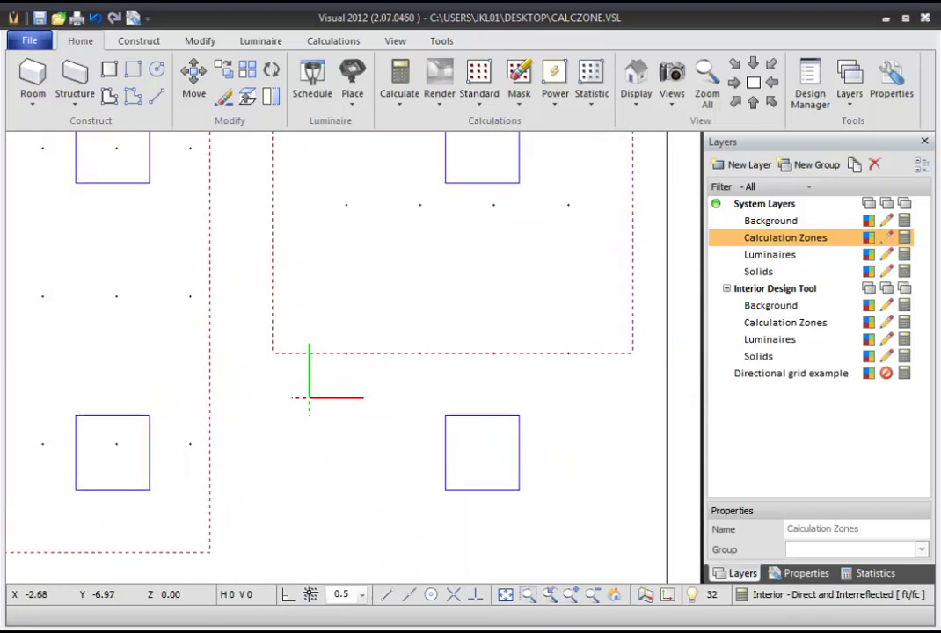
scroll(309, 398, "down", 7)
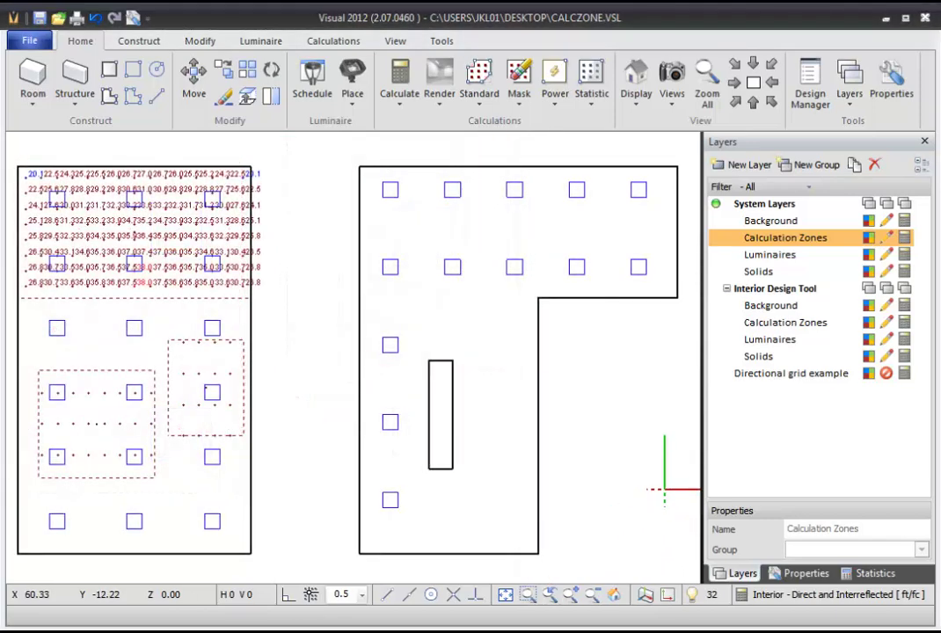
Trace a polygonal zone through the L-shaped room's six corners, creating Calc Zone #12.
left_click(483, 104)
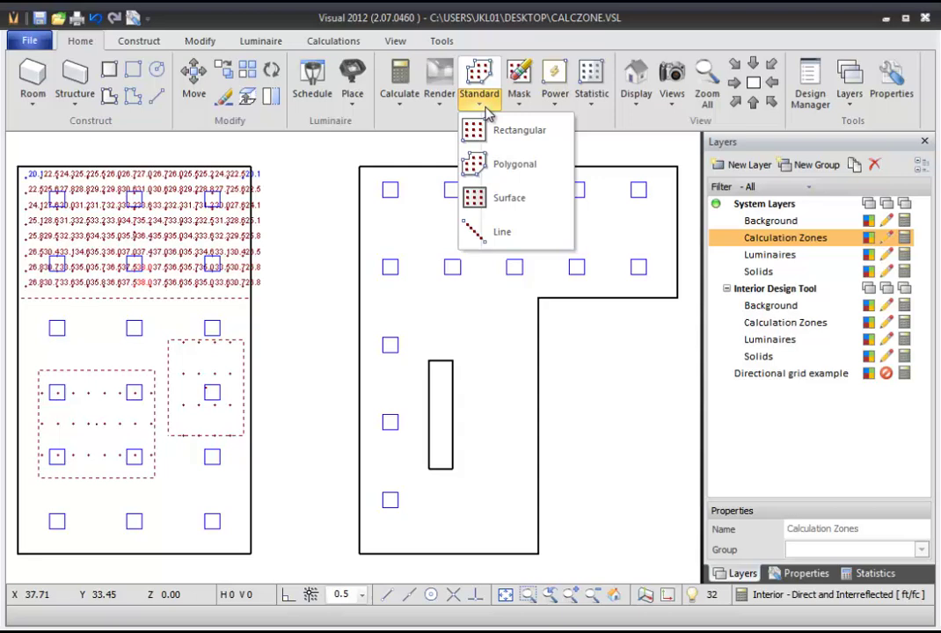
left_click(513, 166)
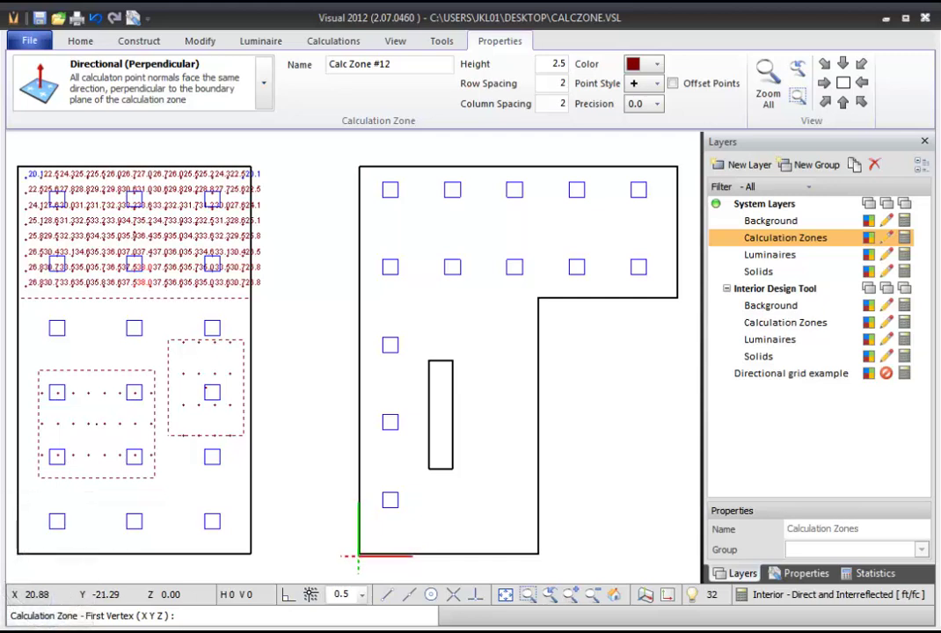
left_click(359, 555)
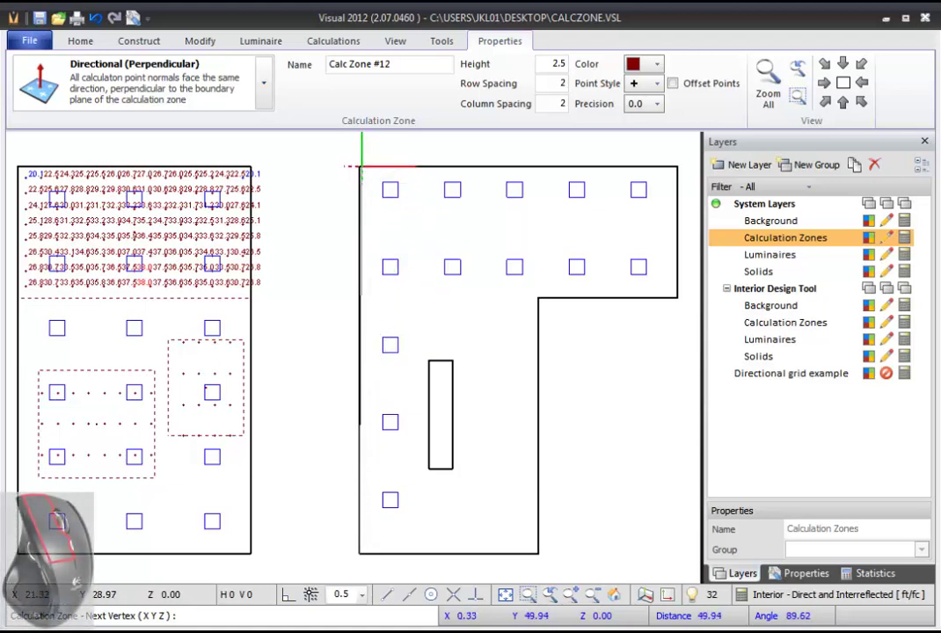
left_click(361, 165)
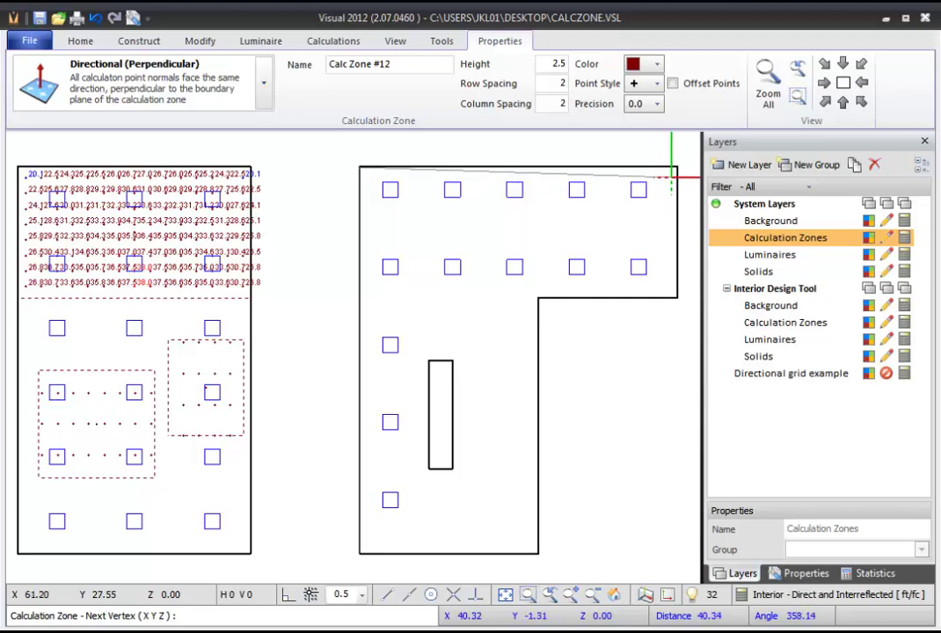
left_click(677, 167)
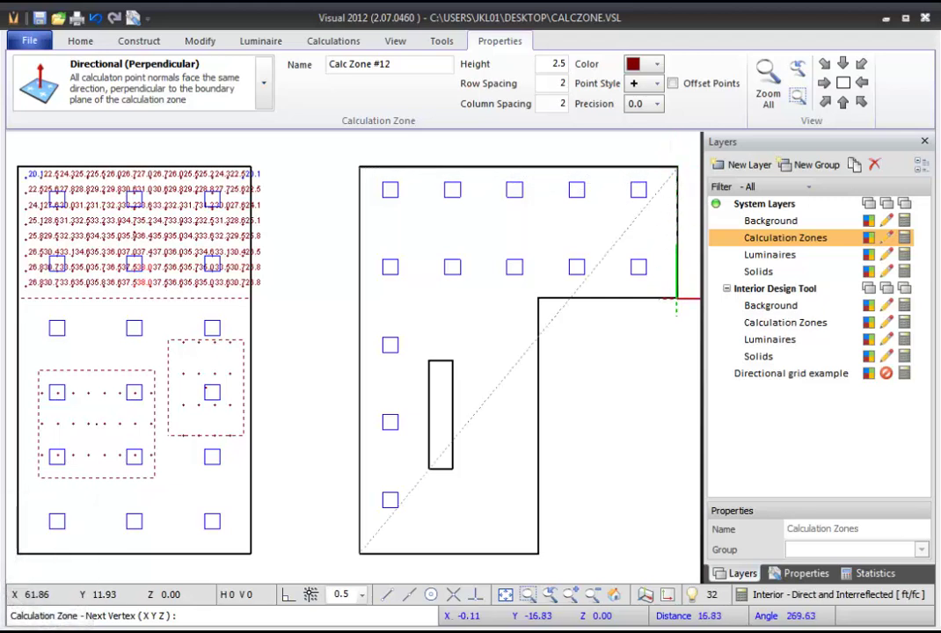
left_click(677, 299)
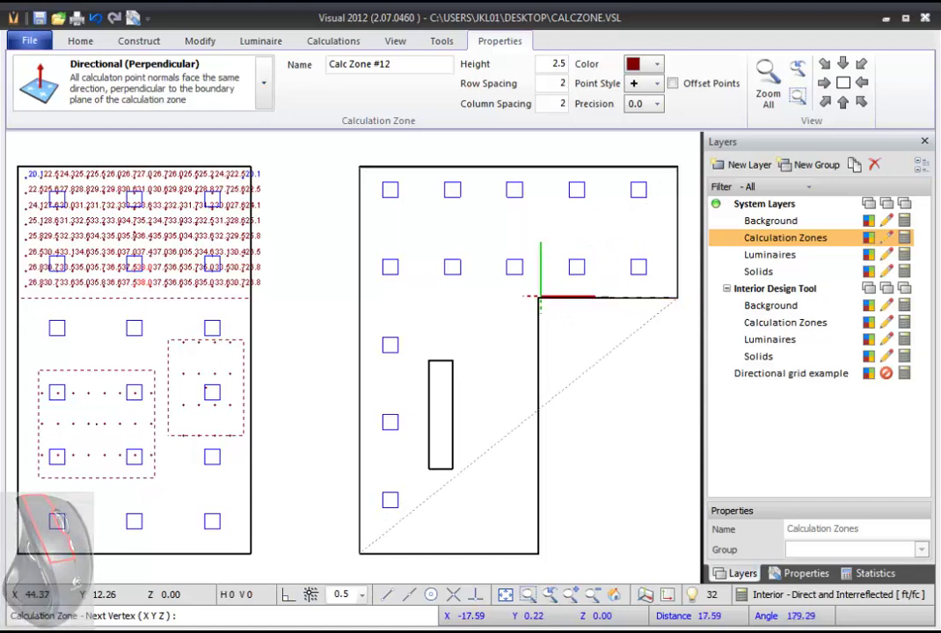
left_click(539, 299)
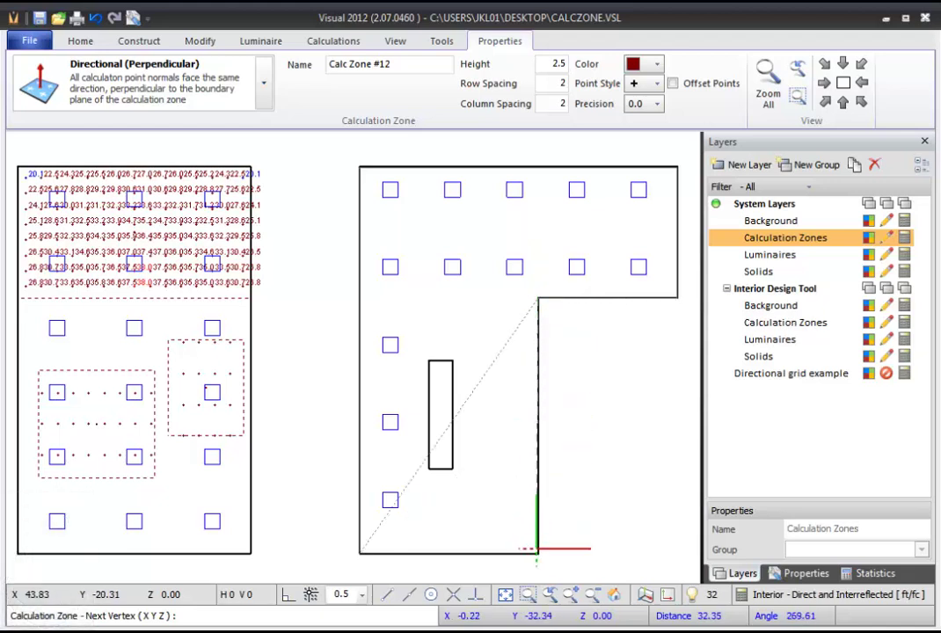
left_click(538, 554)
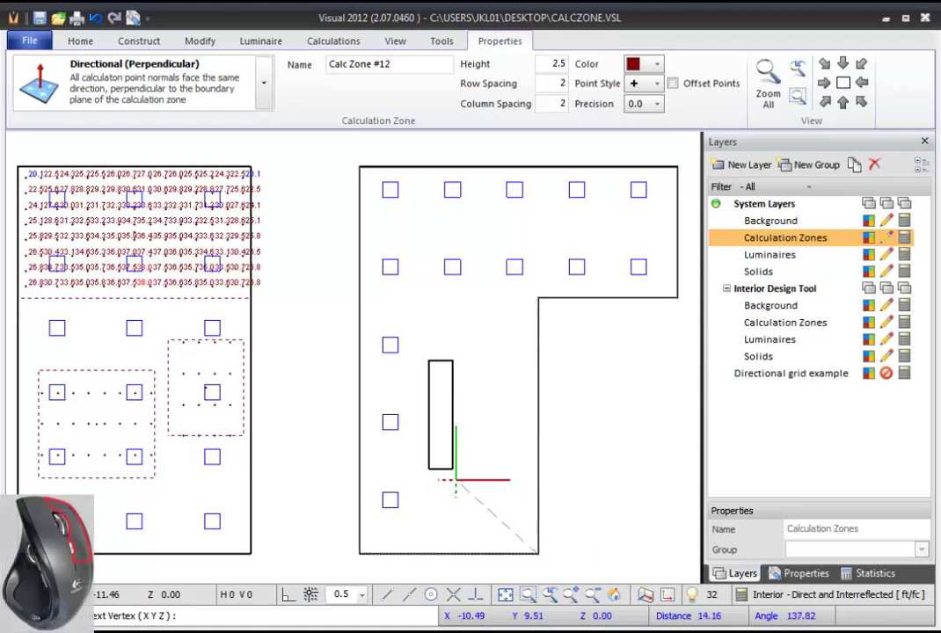
right_click(453, 489)
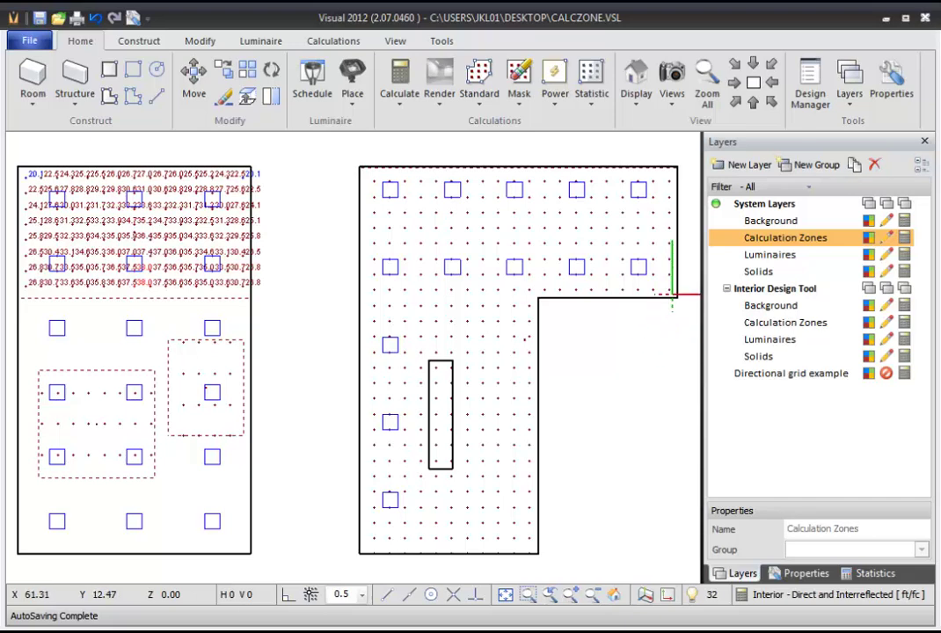
In the east elevation view, draw rectangular Calc Zone #13 as an upright point grid.
left_click(772, 83)
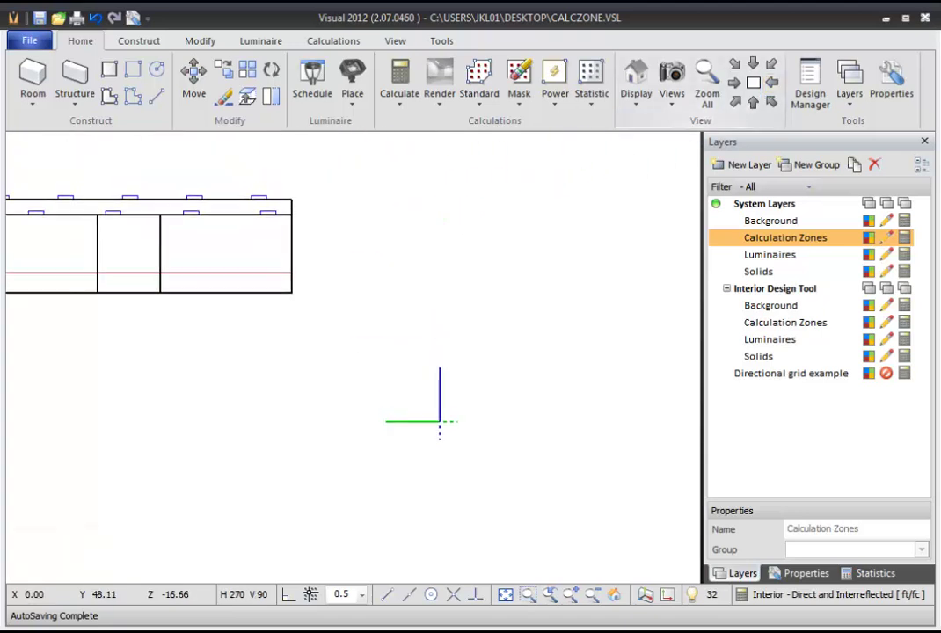
middle_click_drag(495, 461, 532, 467)
middle_click_drag(533, 467, 482, 479)
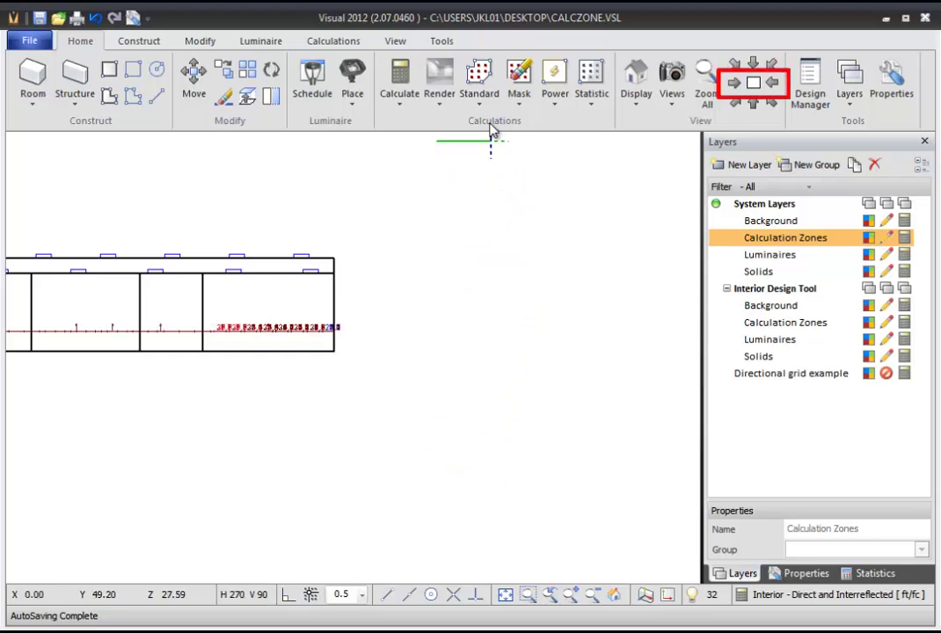
left_click(484, 95)
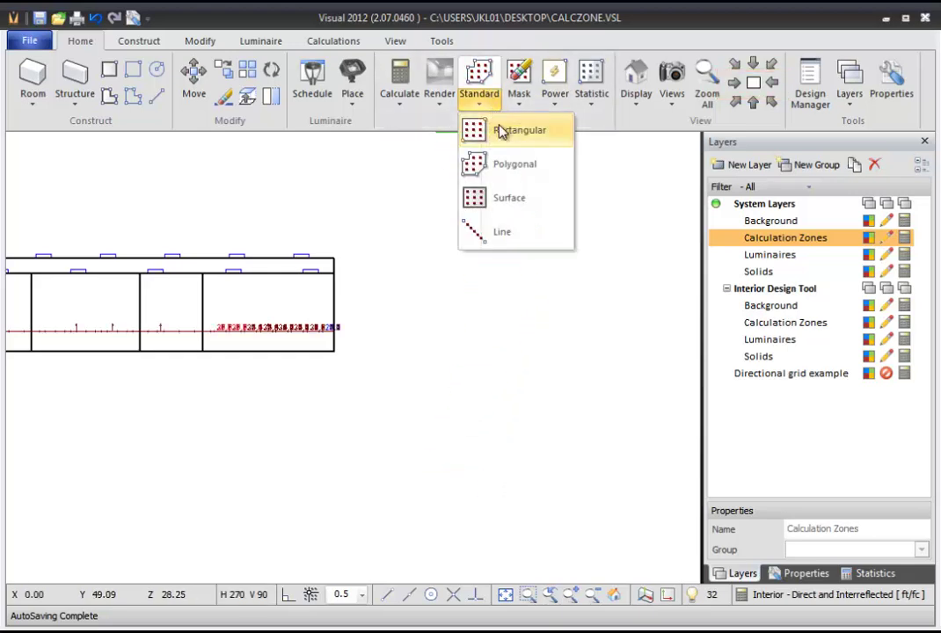
left_click(502, 130)
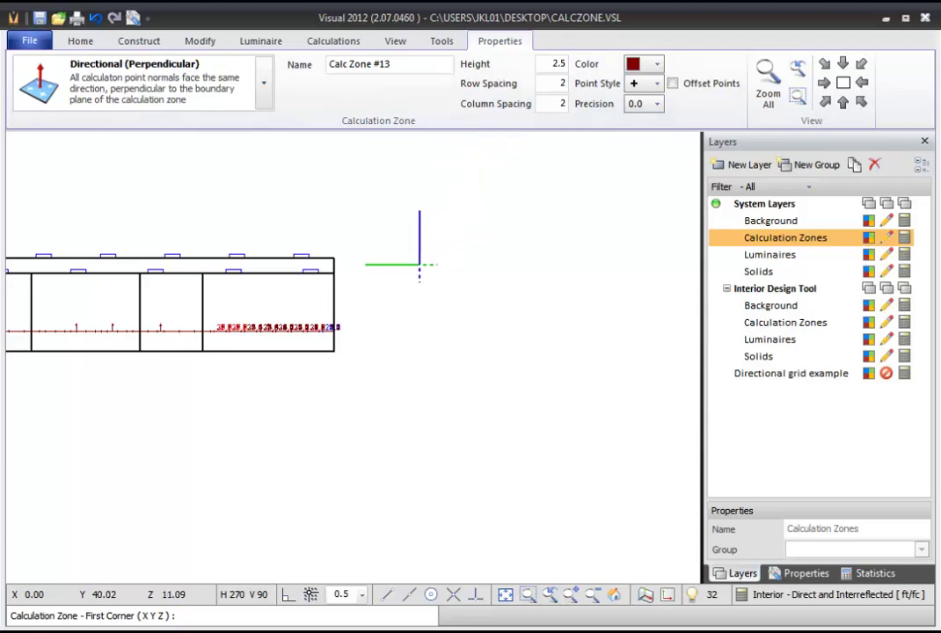
left_click(420, 264)
left_click(555, 338)
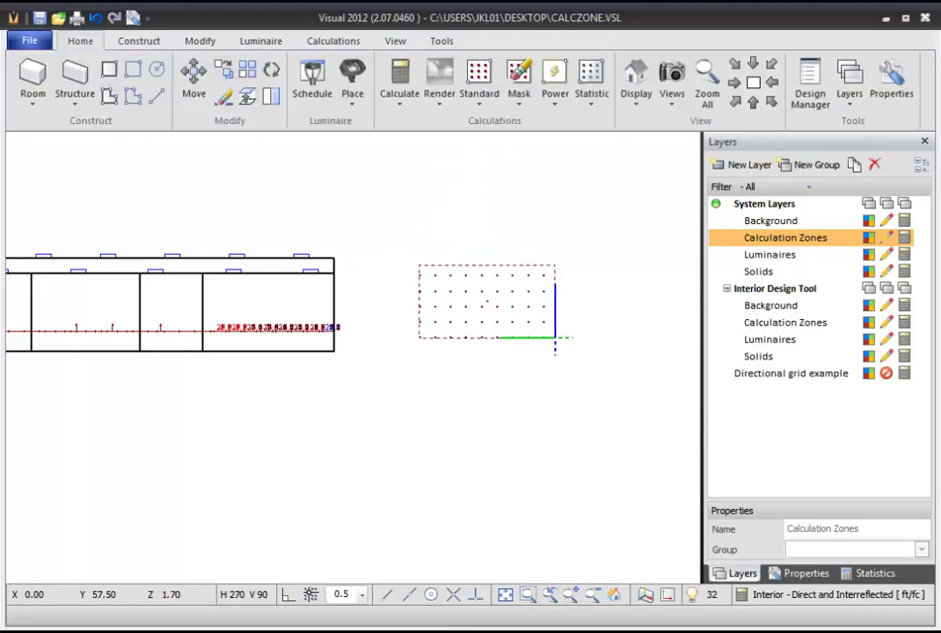
Switch to the isometric 3-D view and zoom in on the L-shaped room's inner block.
left_click(772, 103)
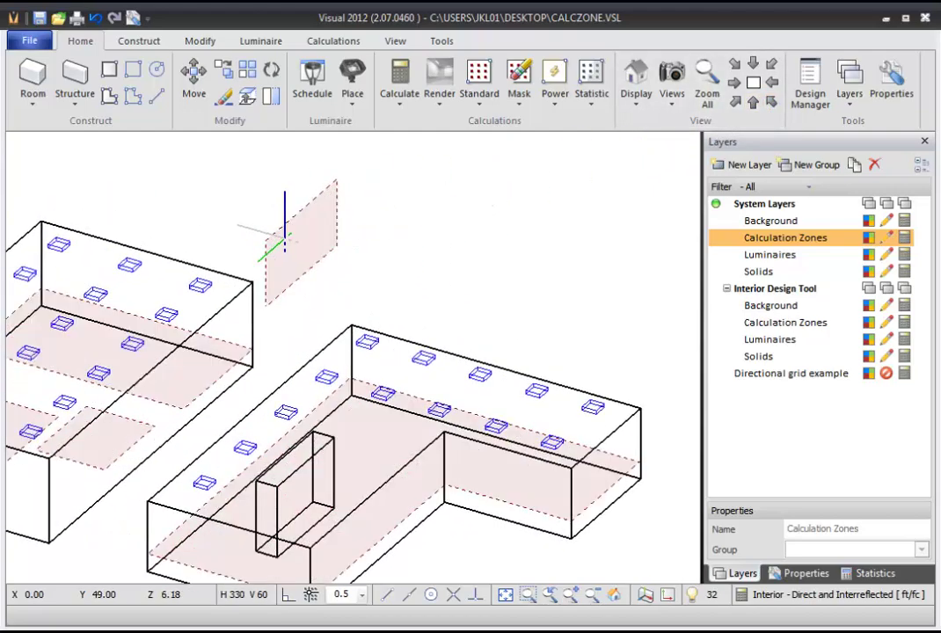
scroll(283, 238, "up", 5)
scroll(283, 237, "up", 3)
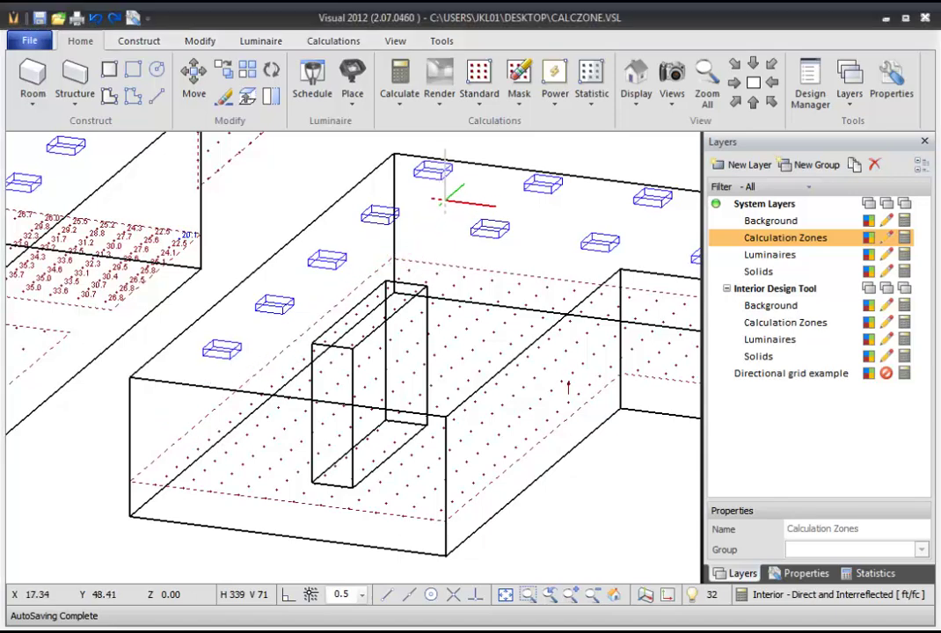
Create surface zones on the L-room's left wall and the inner box's side face.
left_click(478, 110)
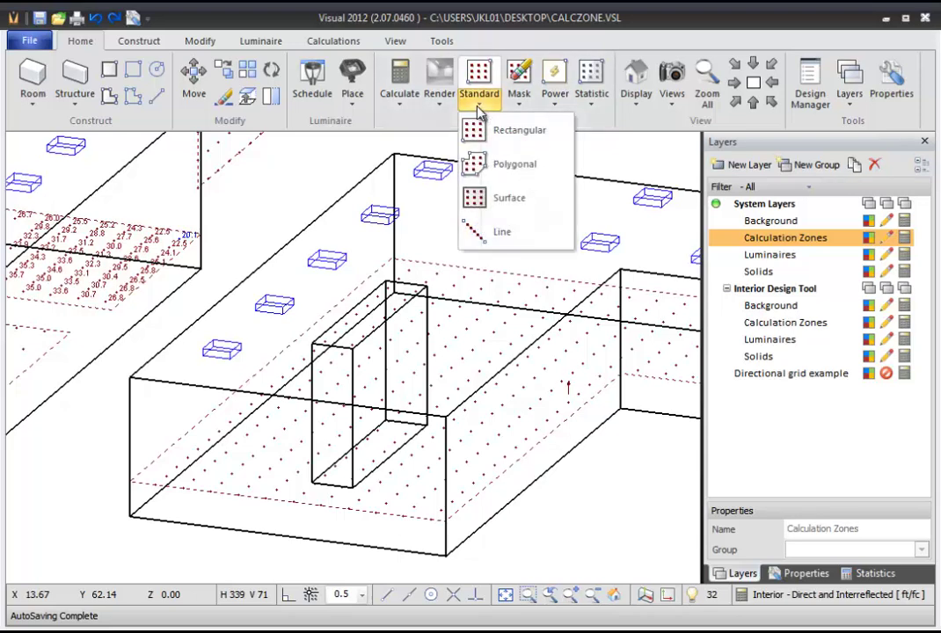
left_click(500, 204)
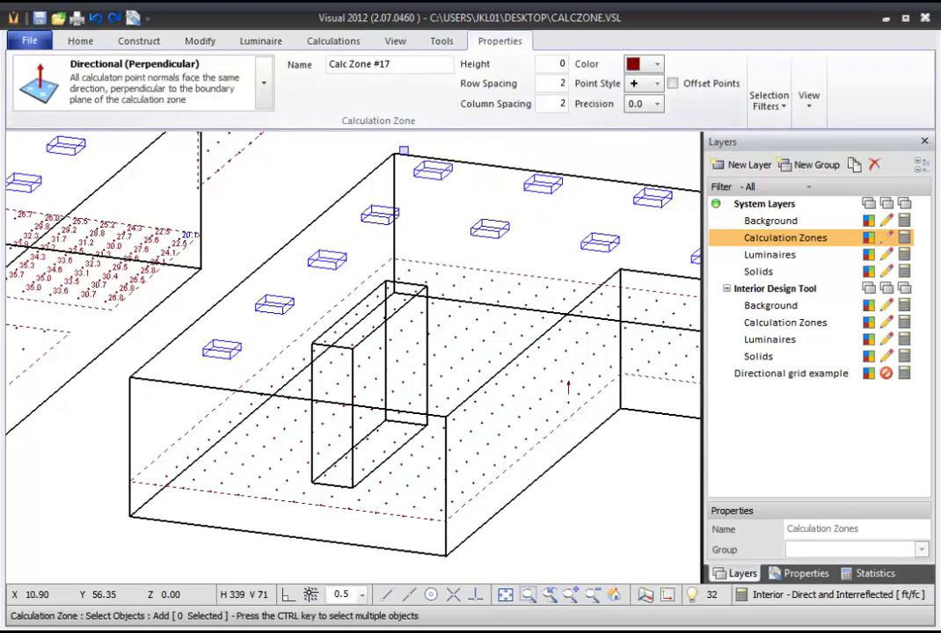
left_click(356, 282)
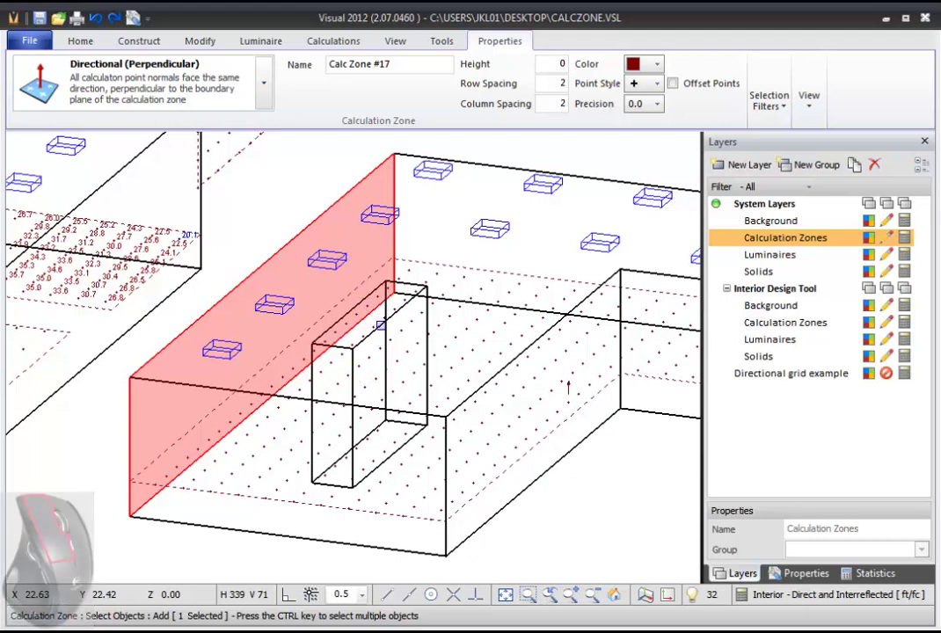
left_click(380, 326)
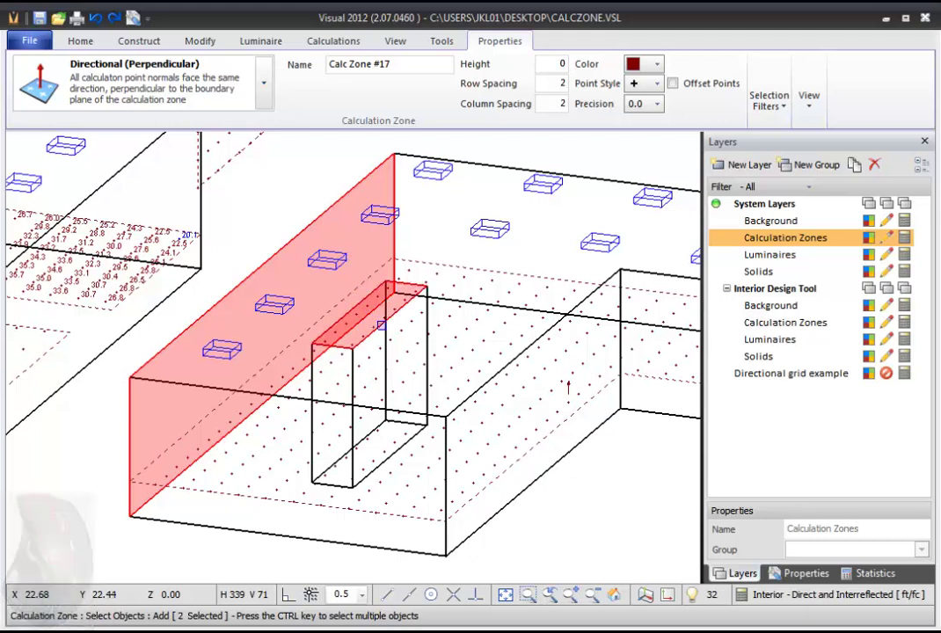
left_click(408, 330)
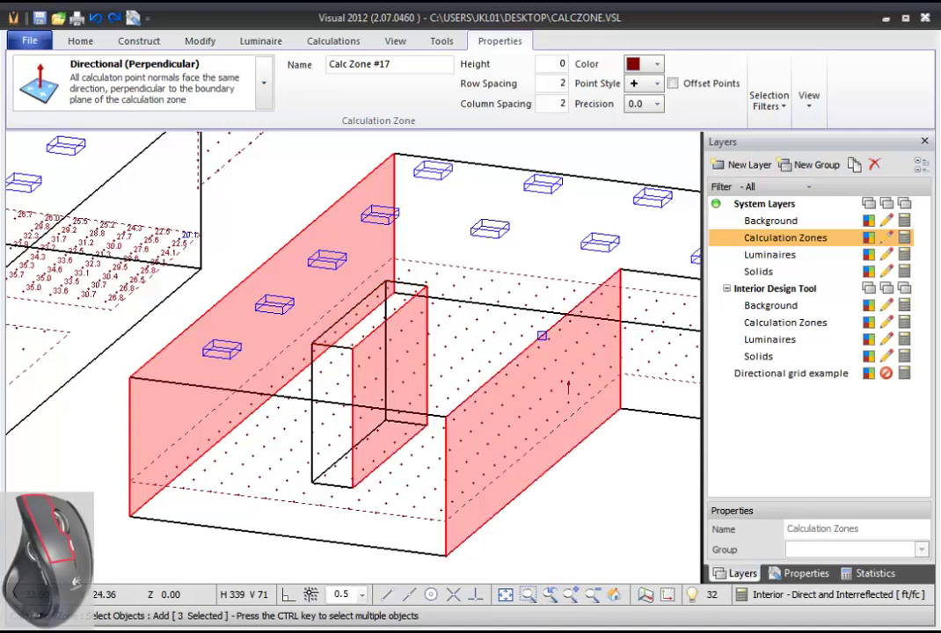
left_click(541, 335)
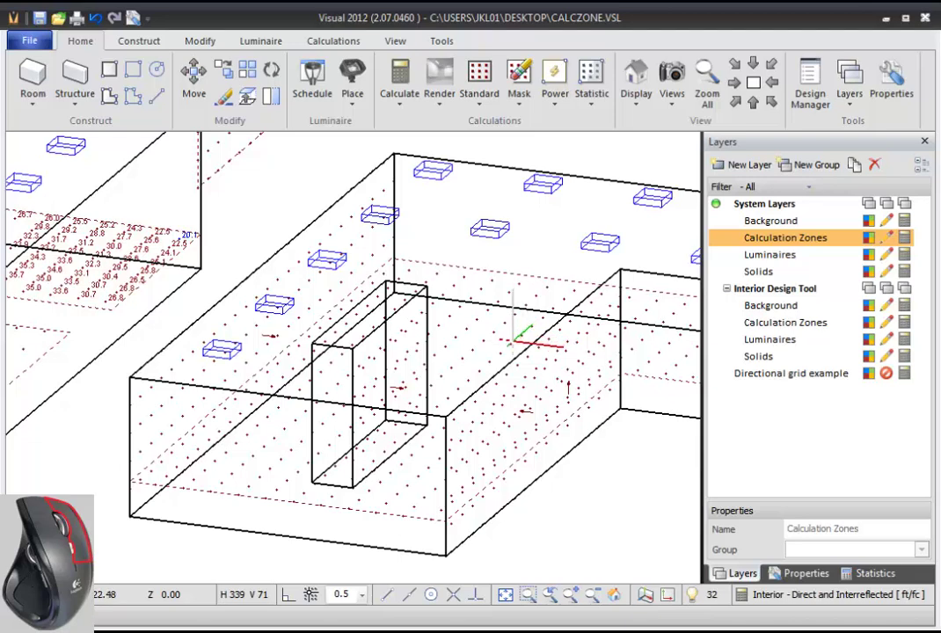
scroll(519, 412, "up", 2)
scroll(517, 413, "up", 1)
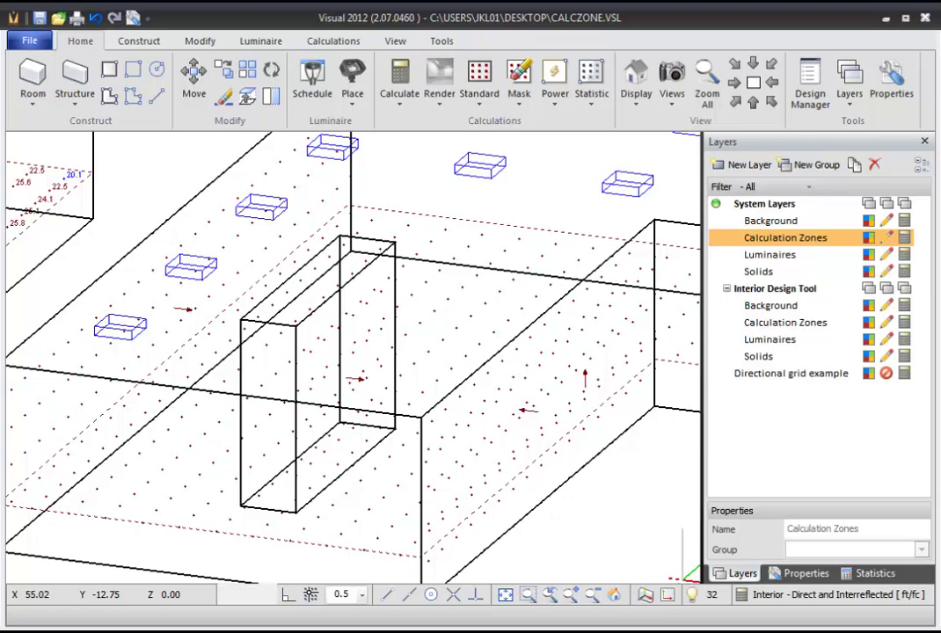
scroll(479, 507, "up", 2)
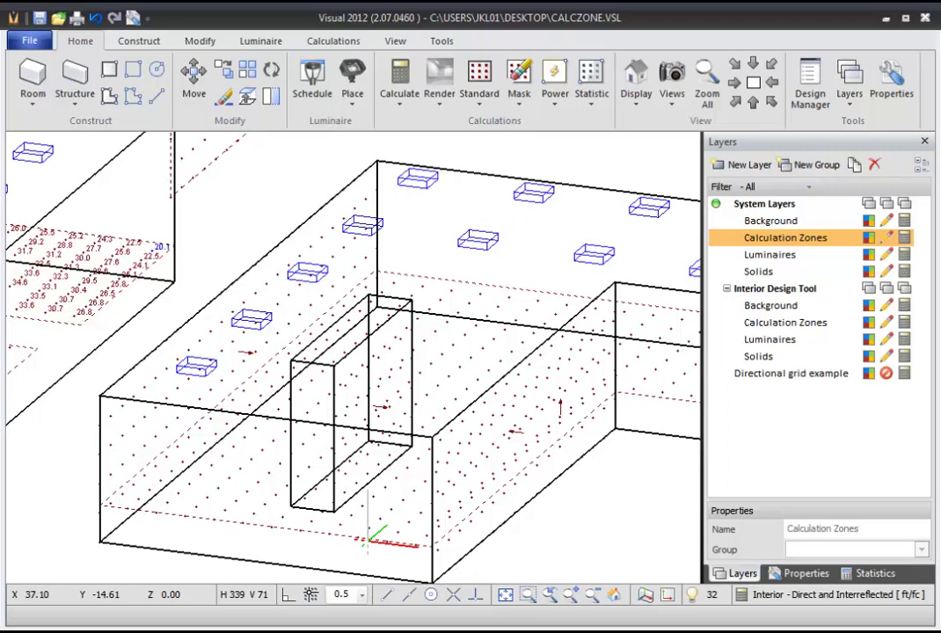
scroll(370, 413, "up", 3)
scroll(378, 412, "up", 3)
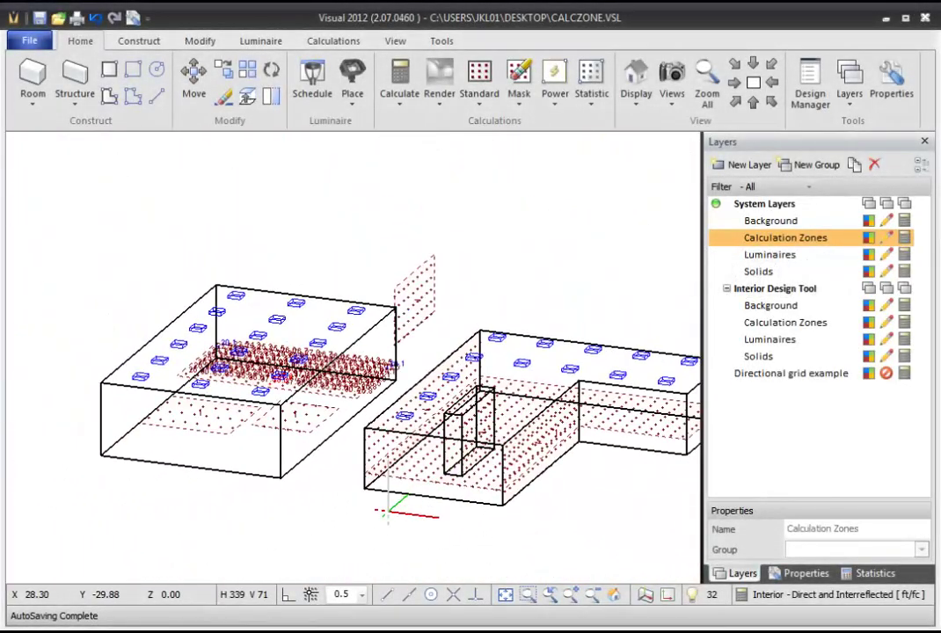
Begin a rectangular calculation zone and choose a directional-at-luminaire zone type.
left_click(479, 98)
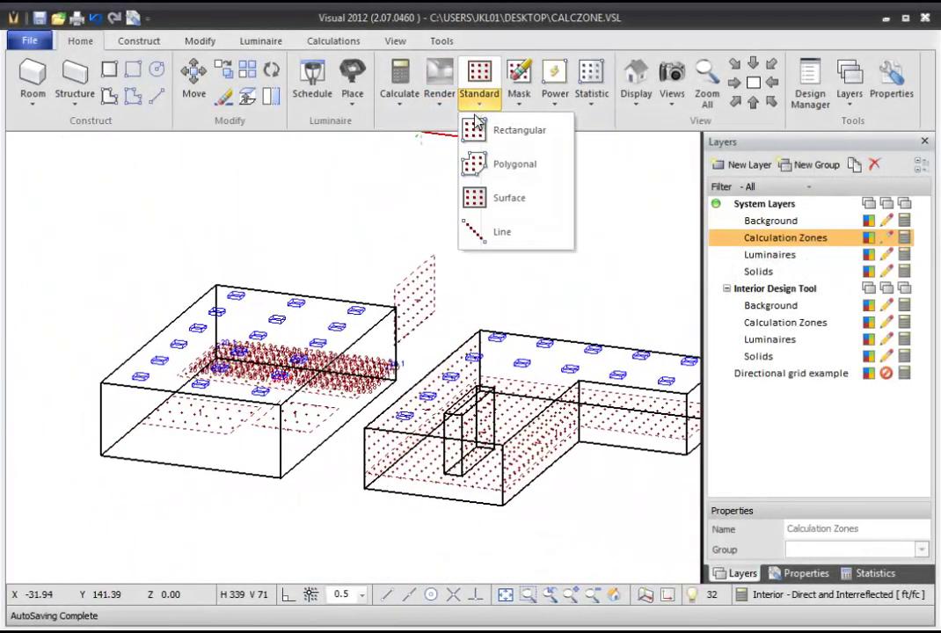
left_click(478, 132)
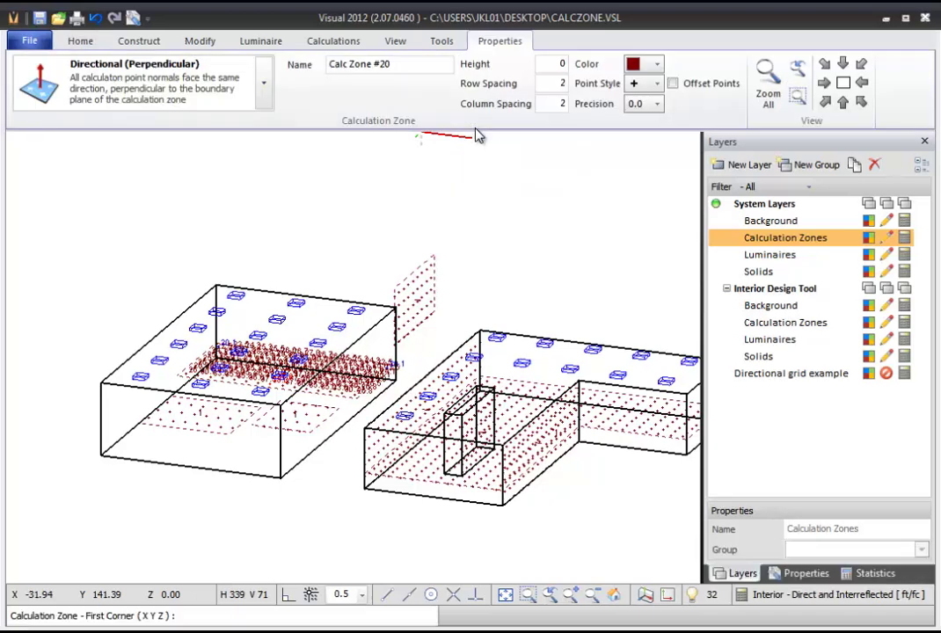
left_click(264, 99)
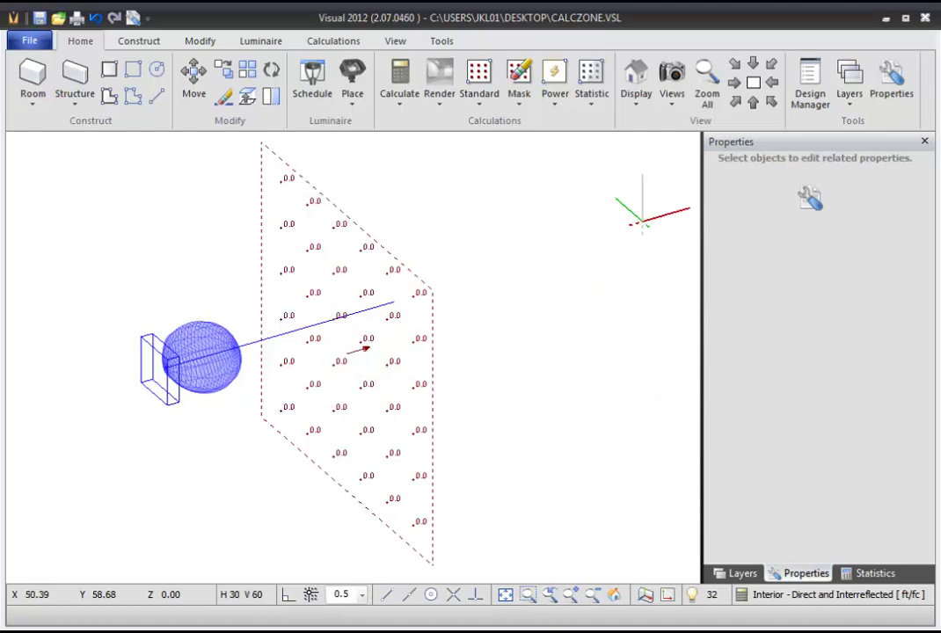
Flip the directional grid's normal toward the luminaire and recalculate, dismissing the audit warning.
left_click(894, 97)
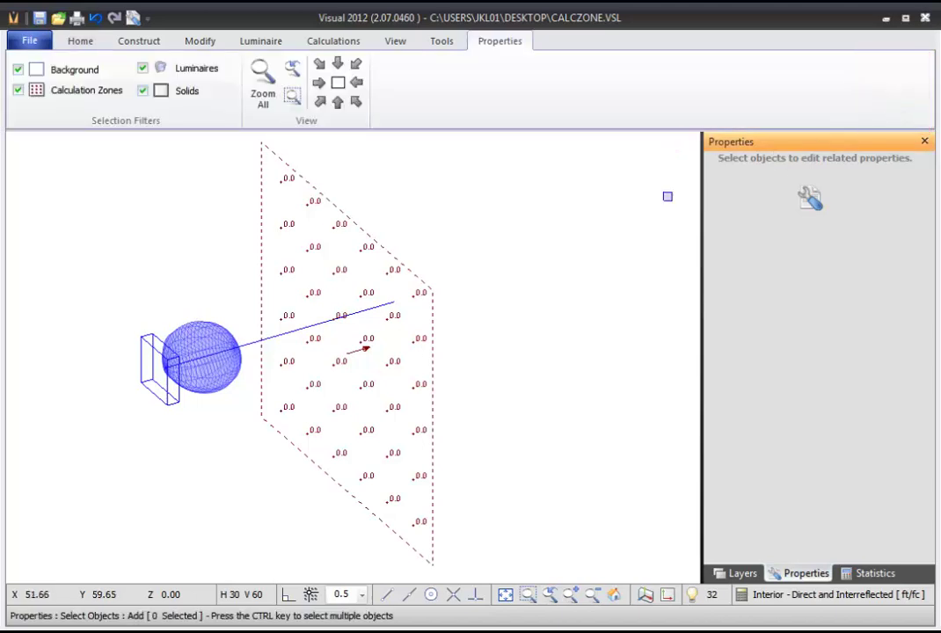
left_click(403, 266)
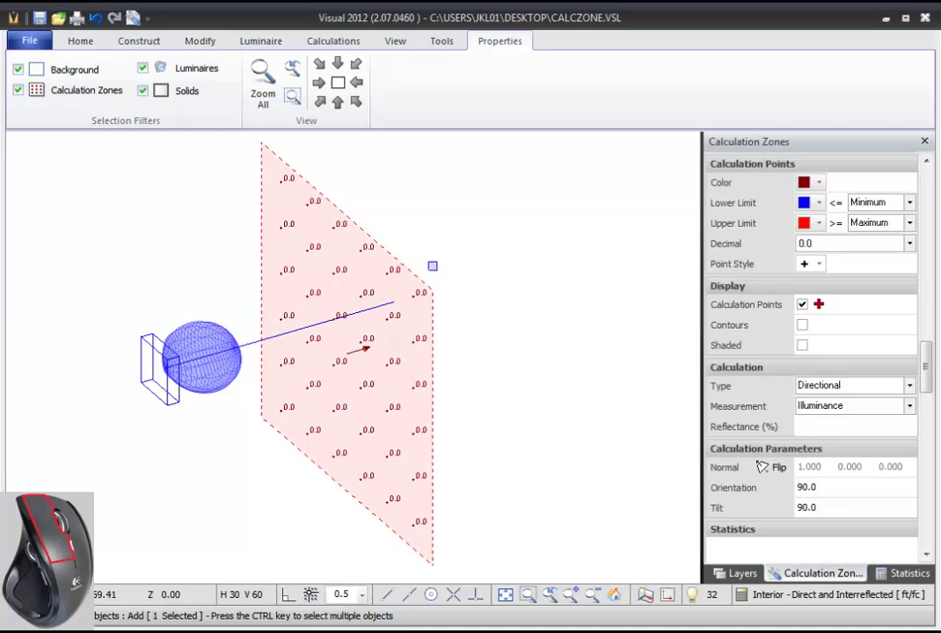
left_click_drag(933, 359, 933, 422)
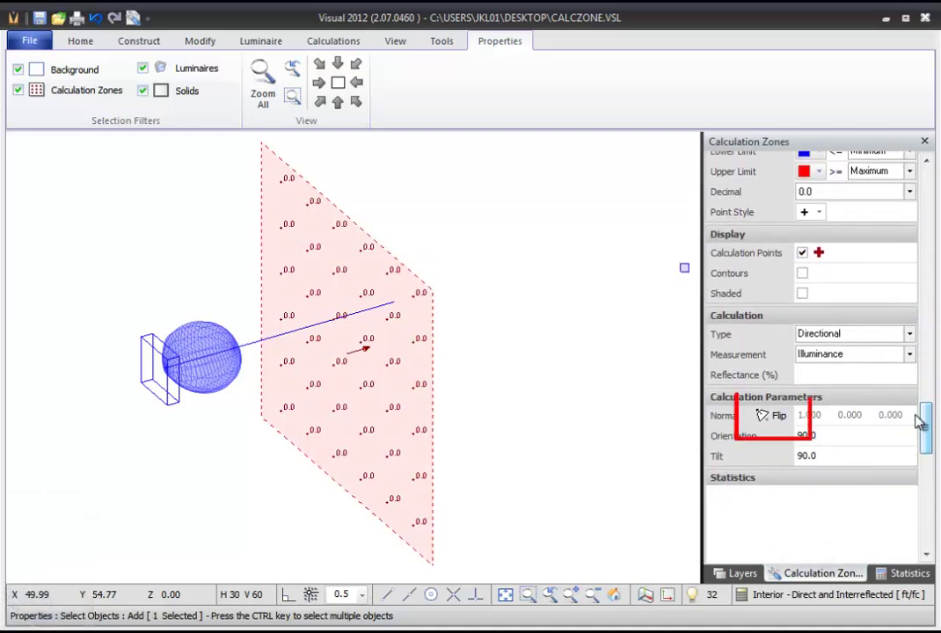
left_click(772, 417)
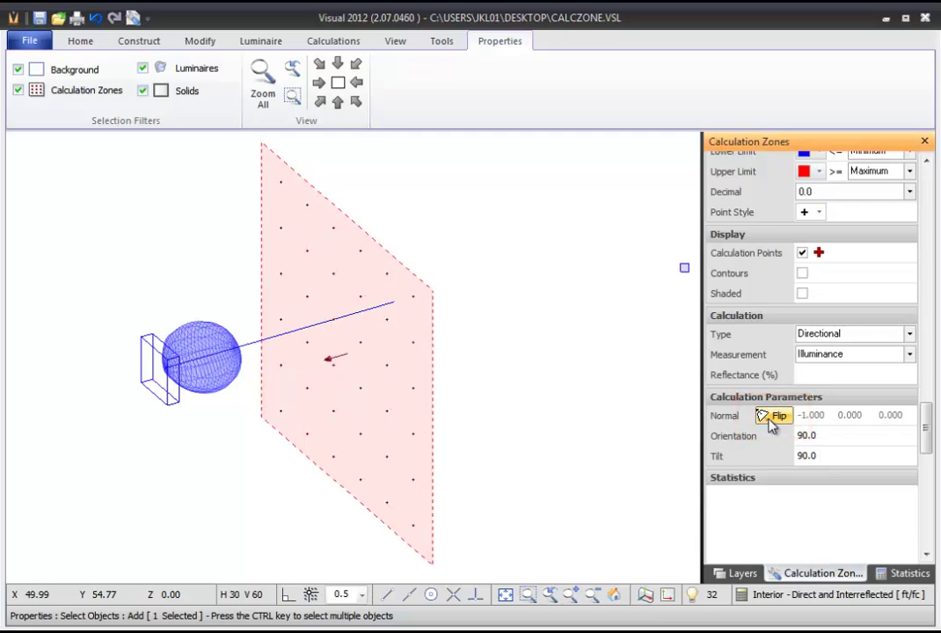
left_click(541, 321)
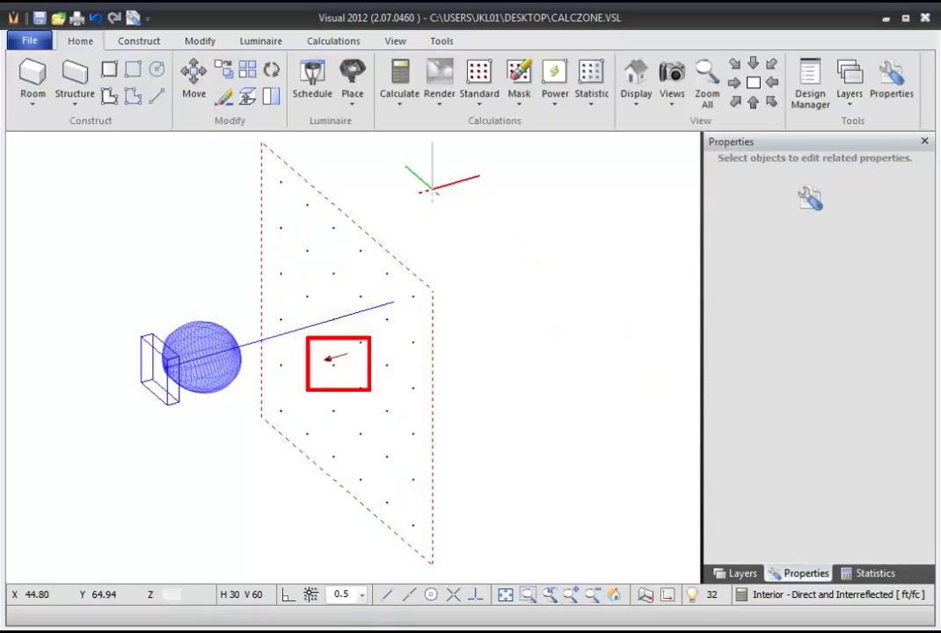
left_click(399, 78)
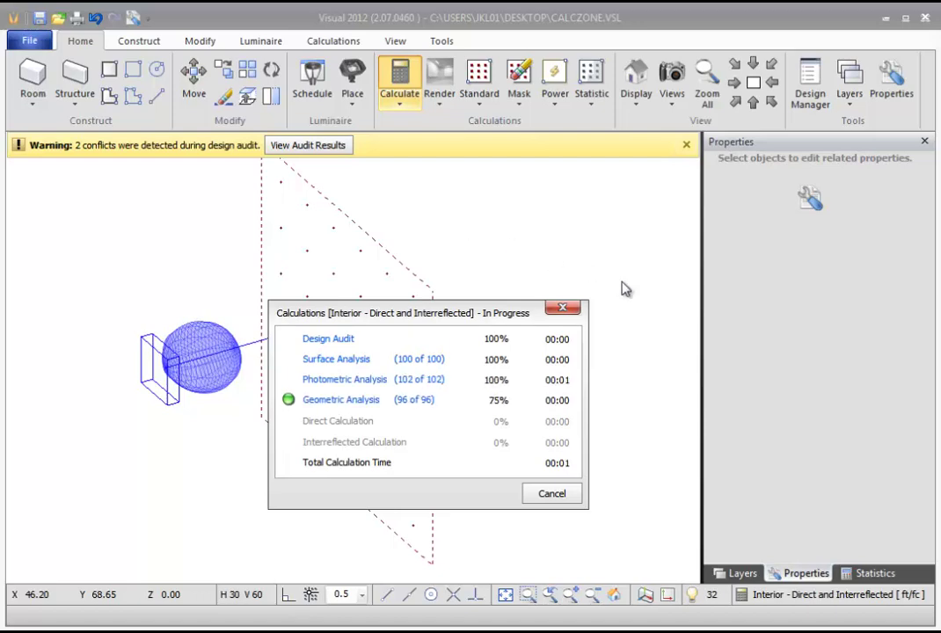
left_click(686, 144)
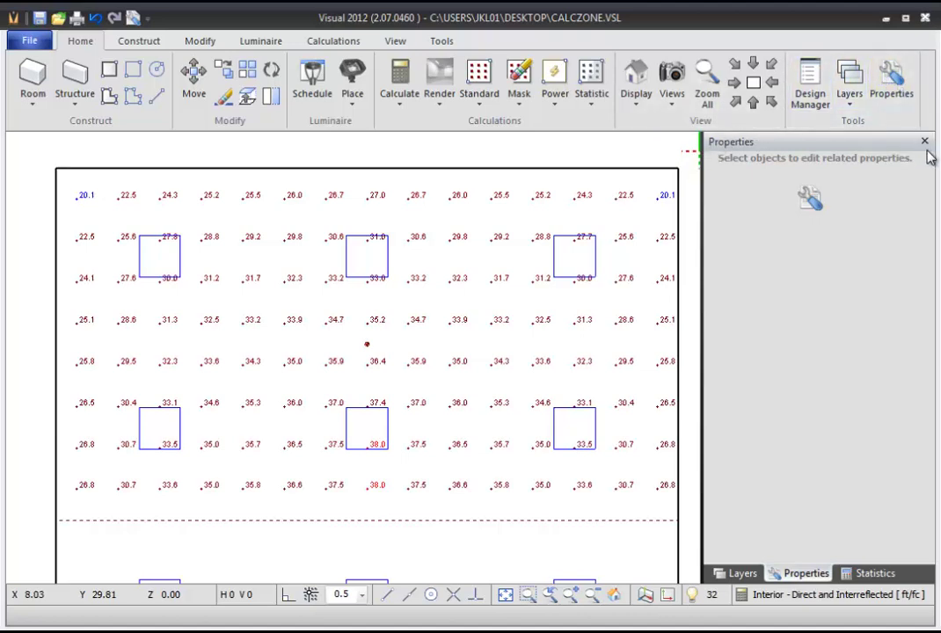
Set the grid's measurement to Exitance with 50% reflectance.
left_click(900, 95)
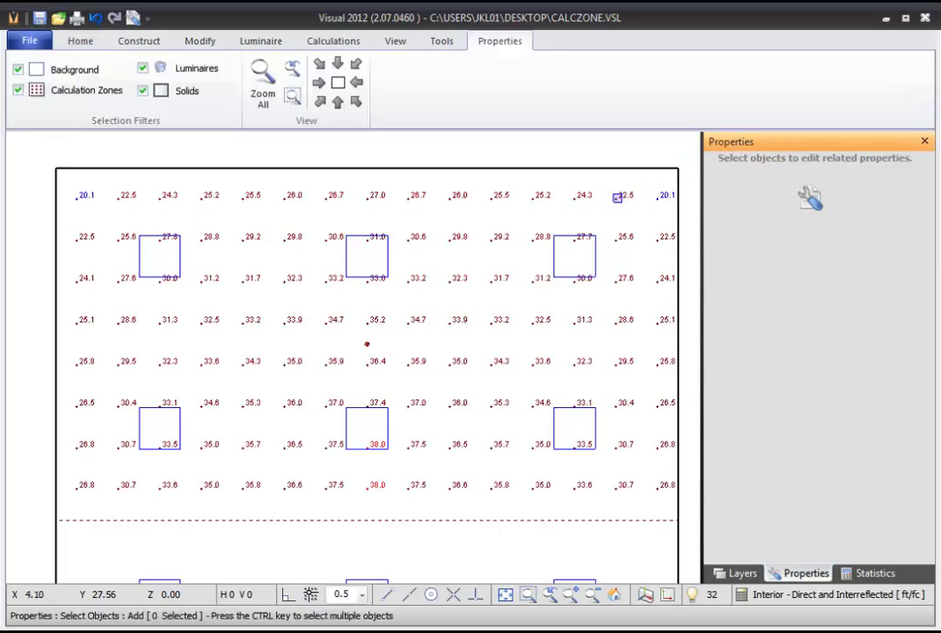
left_click(617, 197)
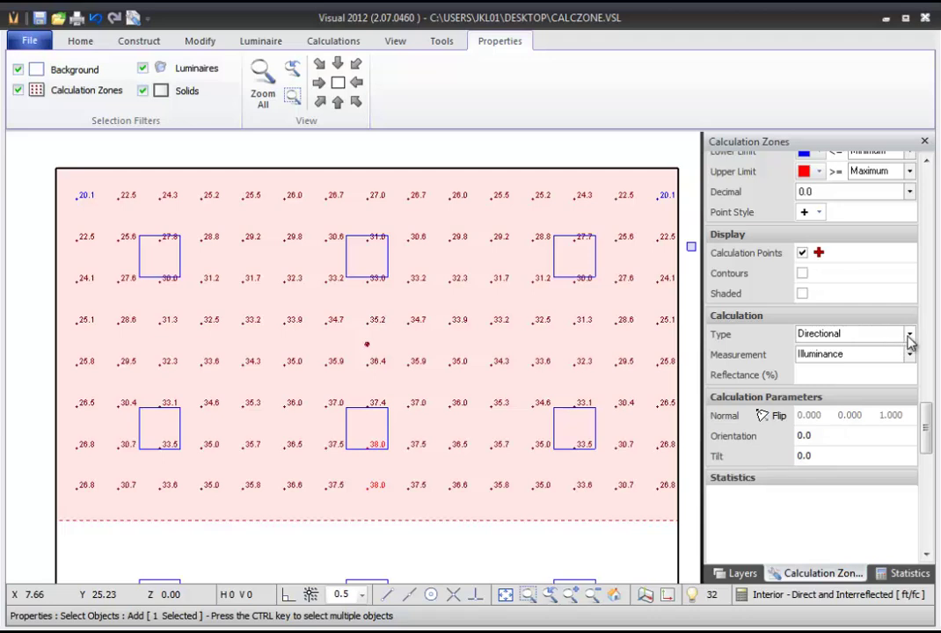
left_click(911, 354)
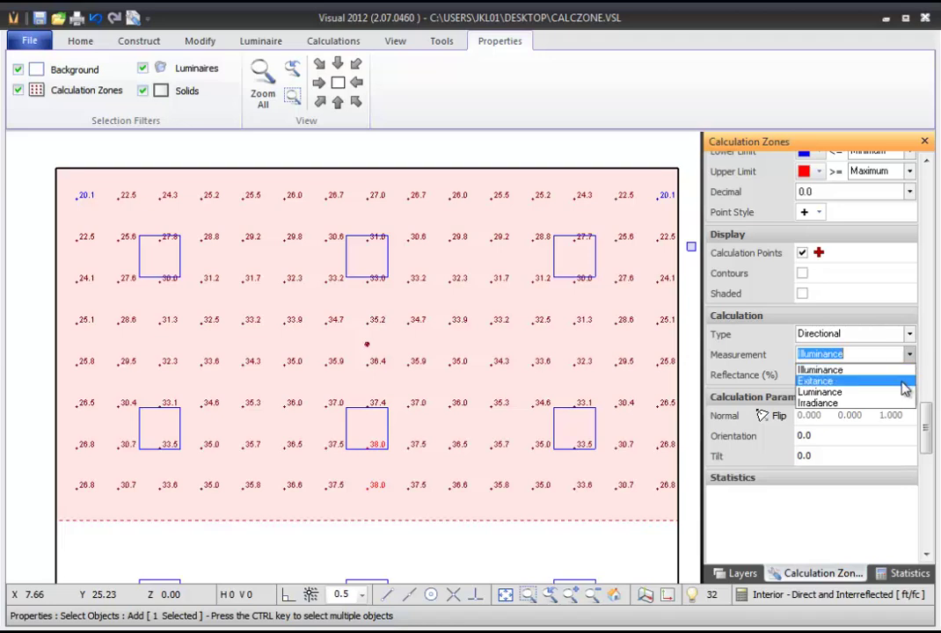
left_click(902, 381)
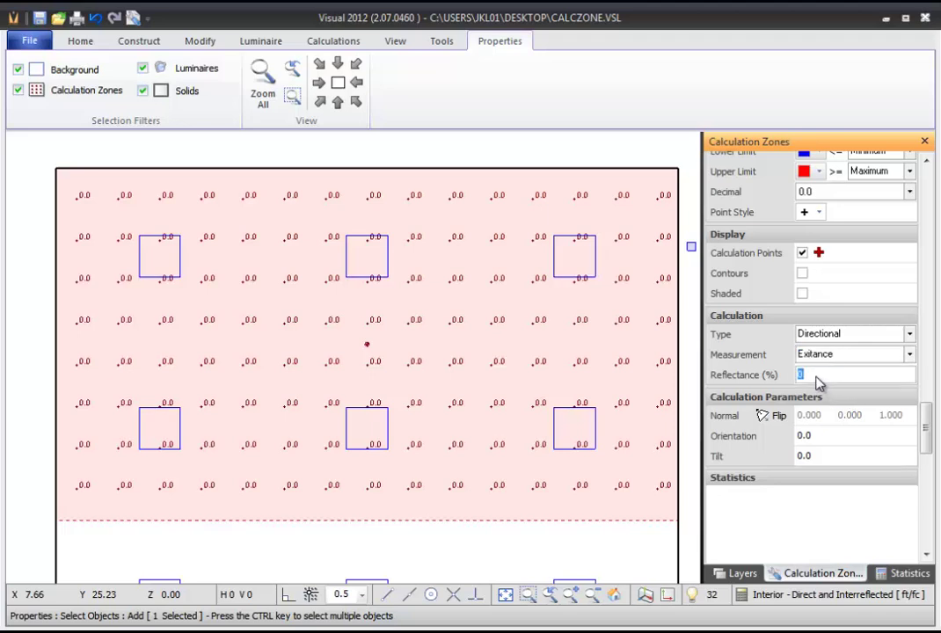
type("50")
key("Return")
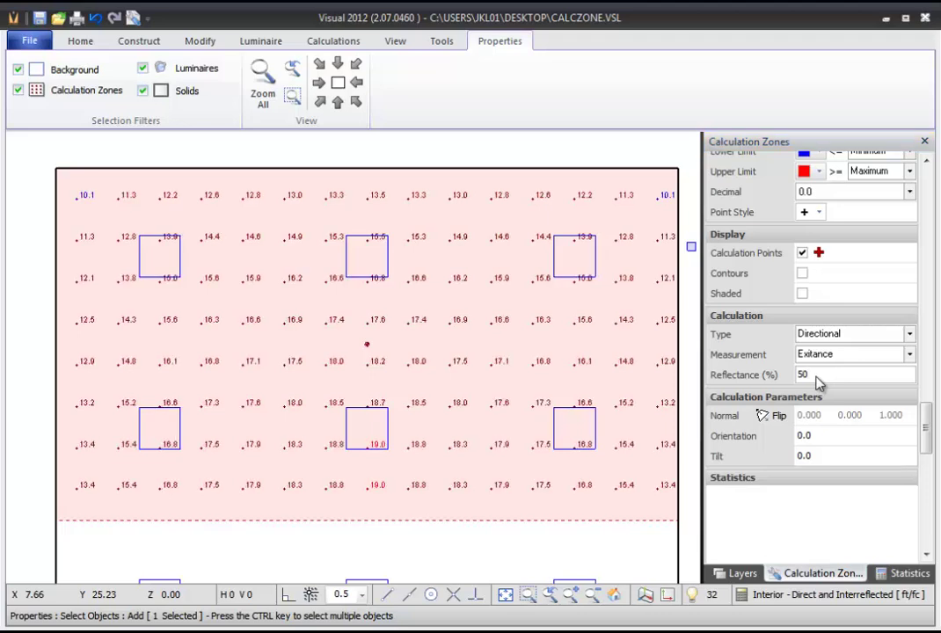
Change the grid's measurement type to Luminance.
left_click(910, 354)
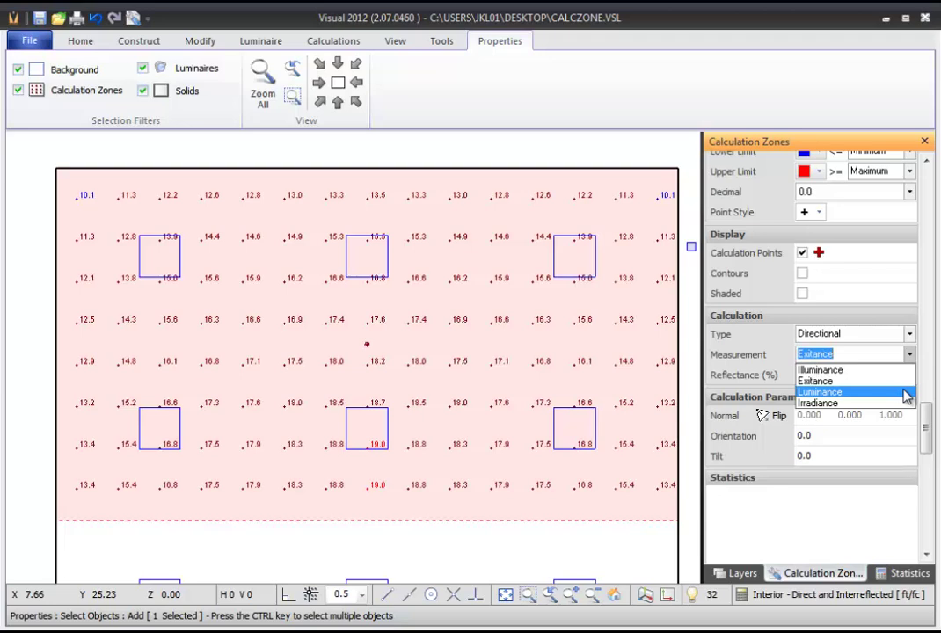
left_click(906, 392)
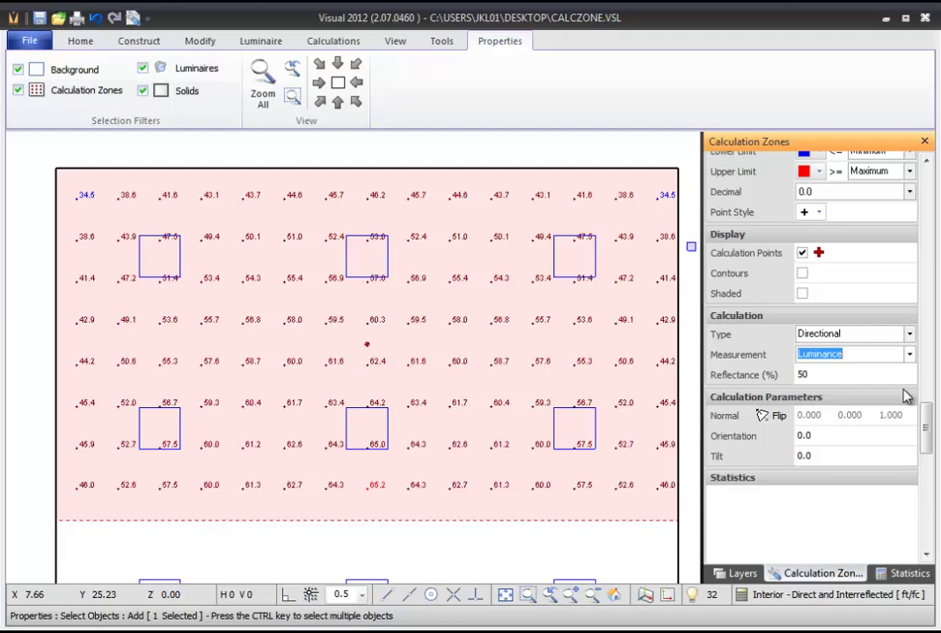
left_click(909, 355)
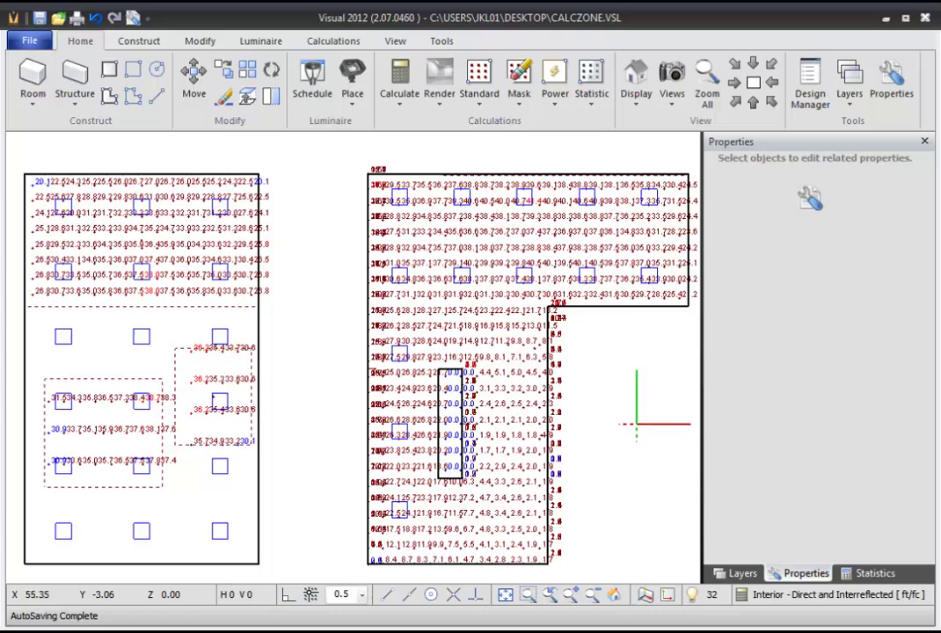
Enable contour levels 0.1, 0.25, 0.5 and 100, and change the 25 level to 30.
left_click(329, 44)
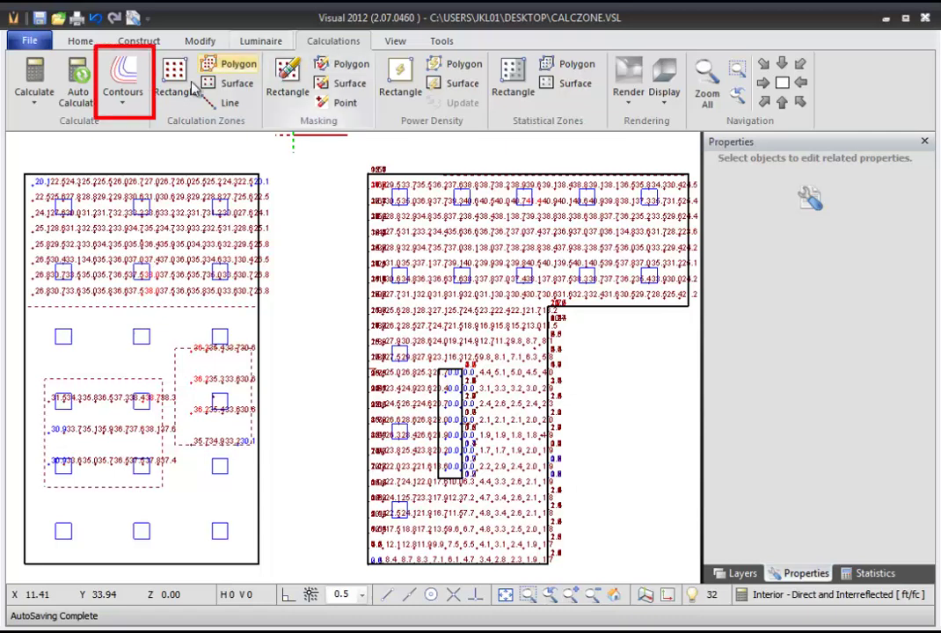
left_click(135, 105)
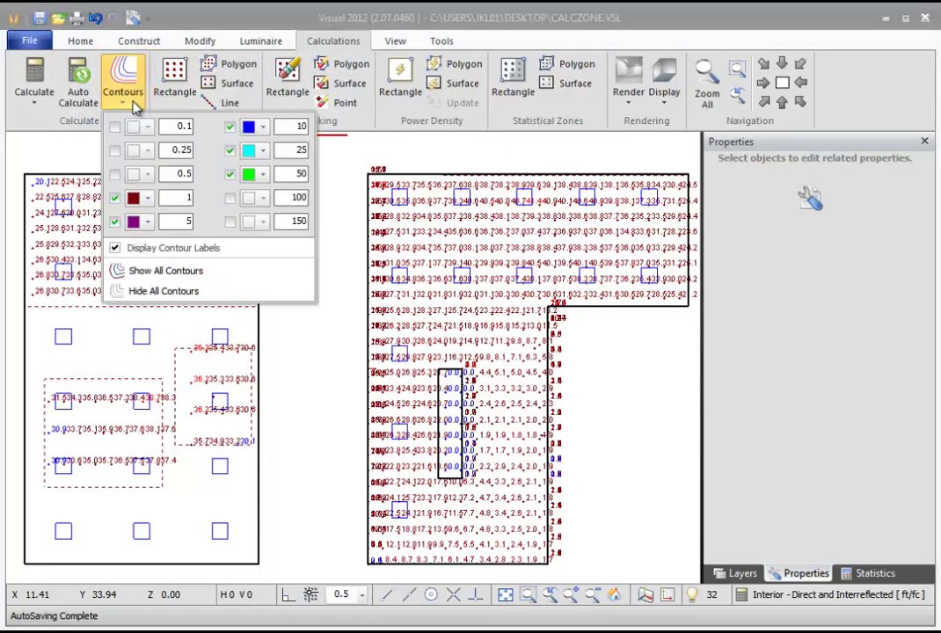
left_click(115, 127)
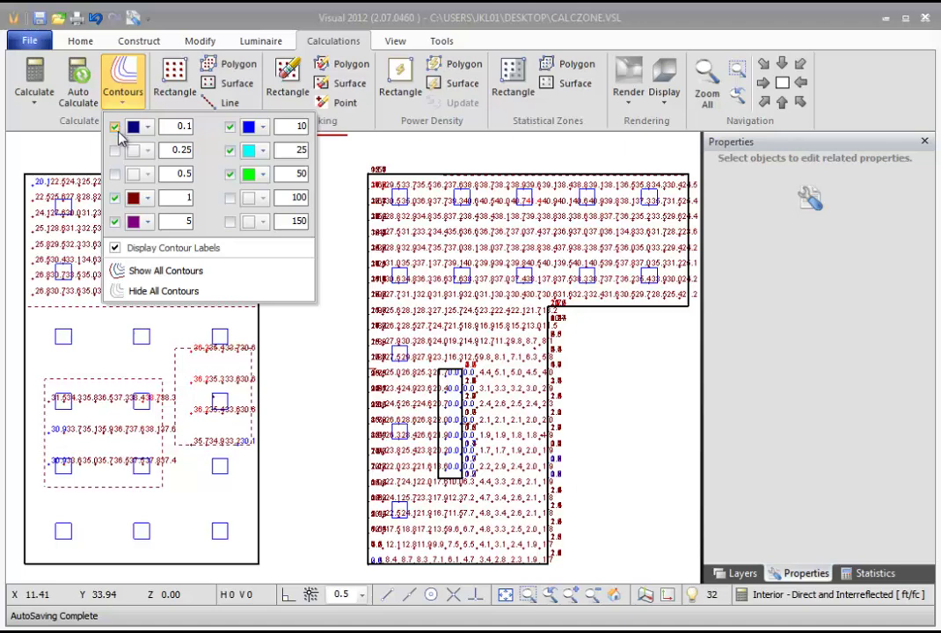
left_click(115, 150)
left_click(115, 173)
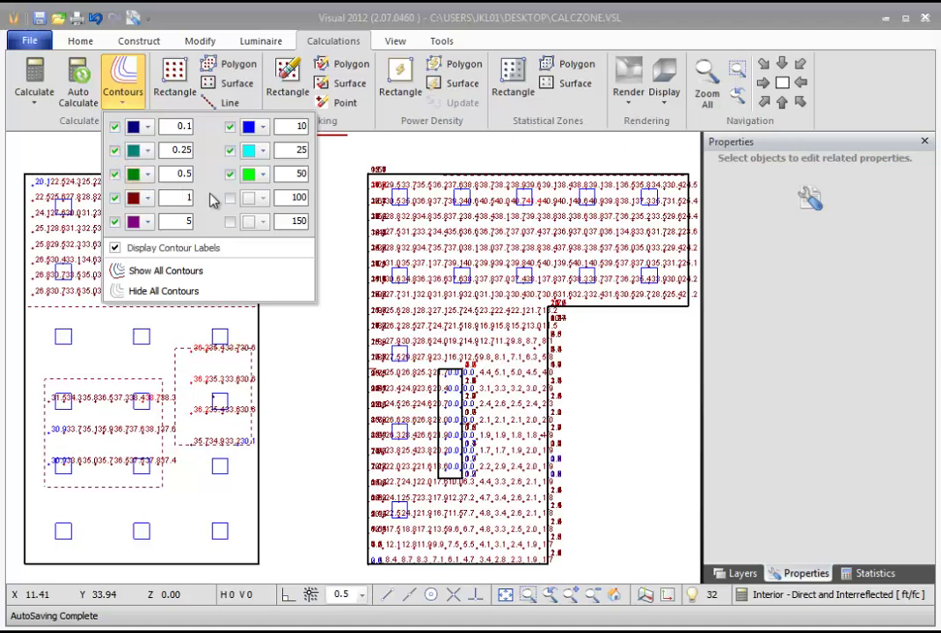
left_click(231, 201)
left_click_drag(295, 153, 314, 155)
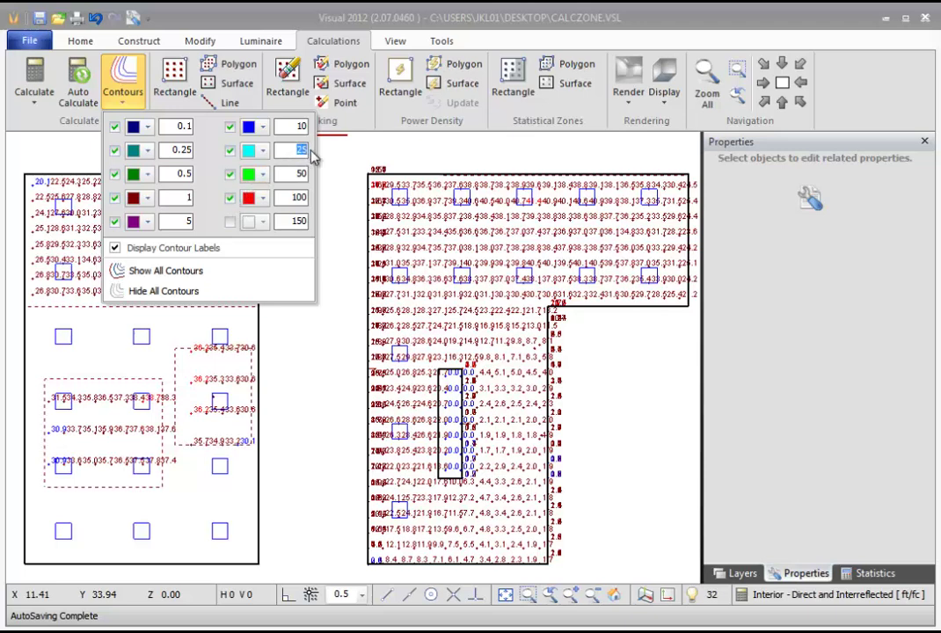
type("30")
Preview all contour lines on the grids, then hide them all again.
left_click(197, 274)
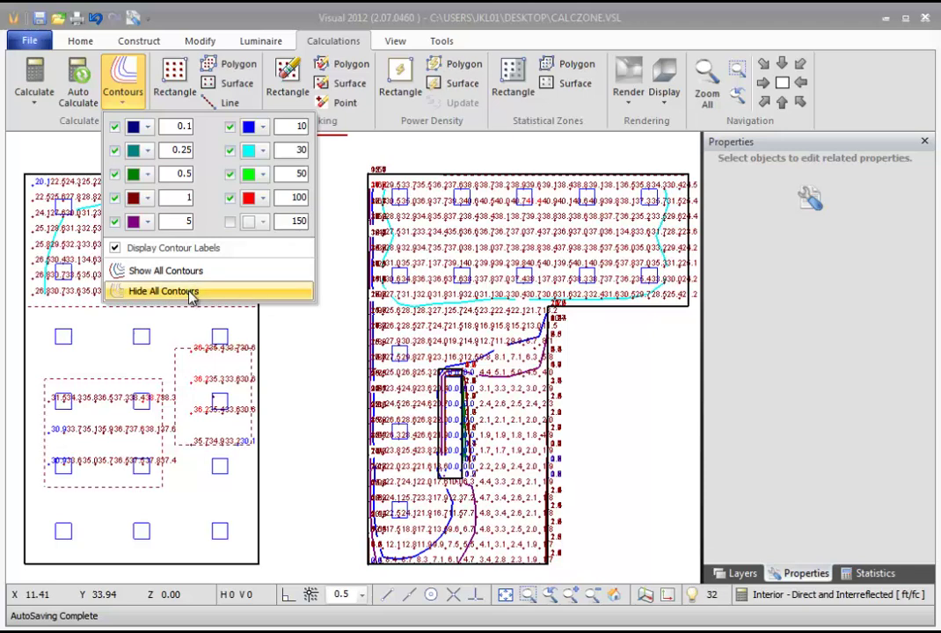
left_click(191, 295)
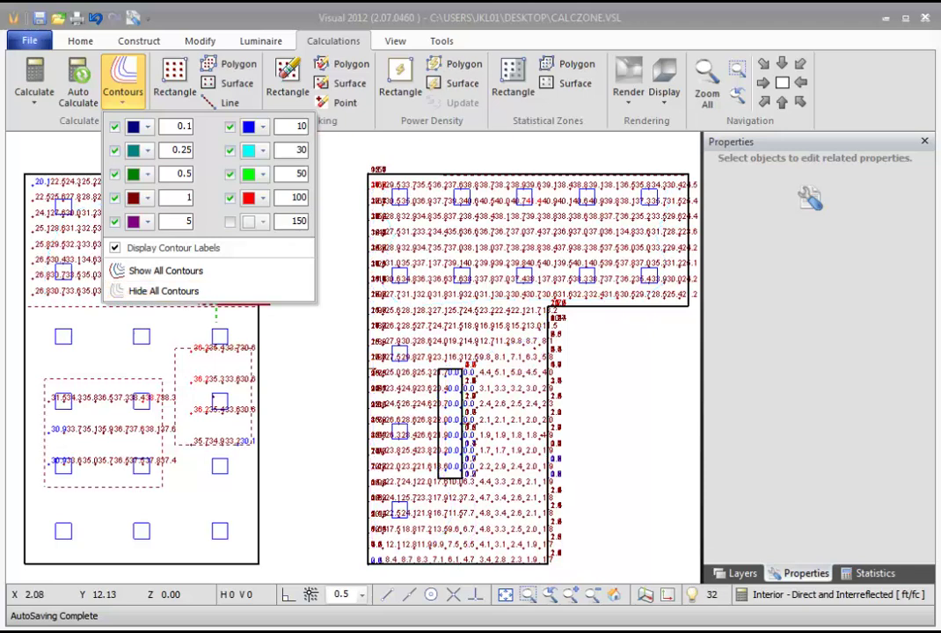
left_click(300, 372)
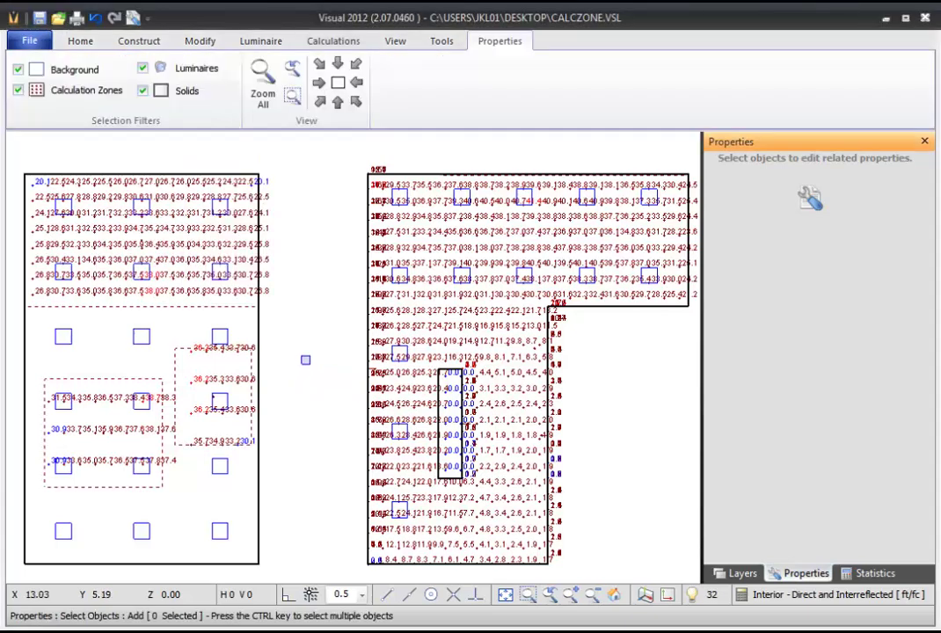
Select the L-shaped calculation zone for editing.
key("Escape")
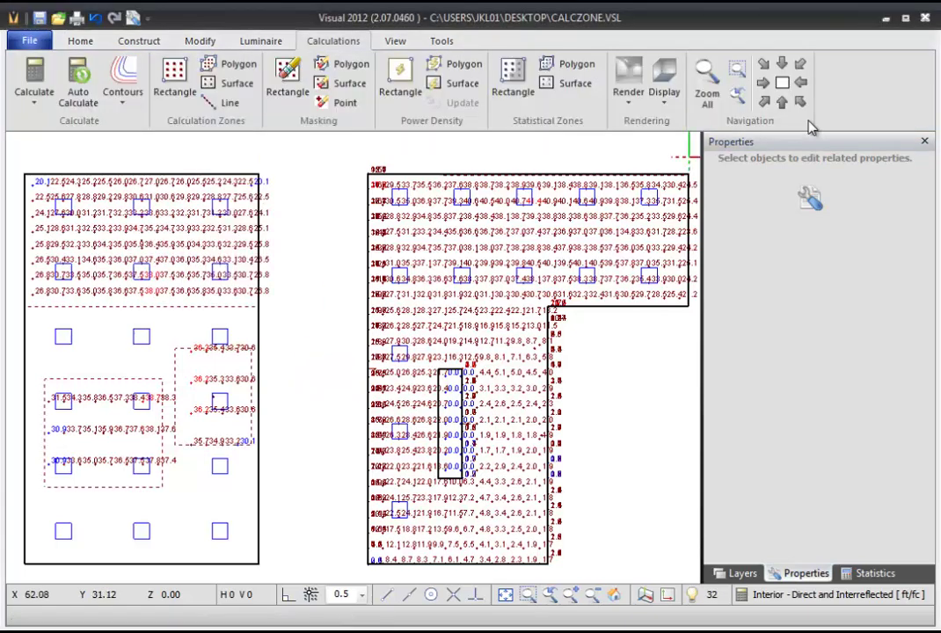
left_click(688, 169)
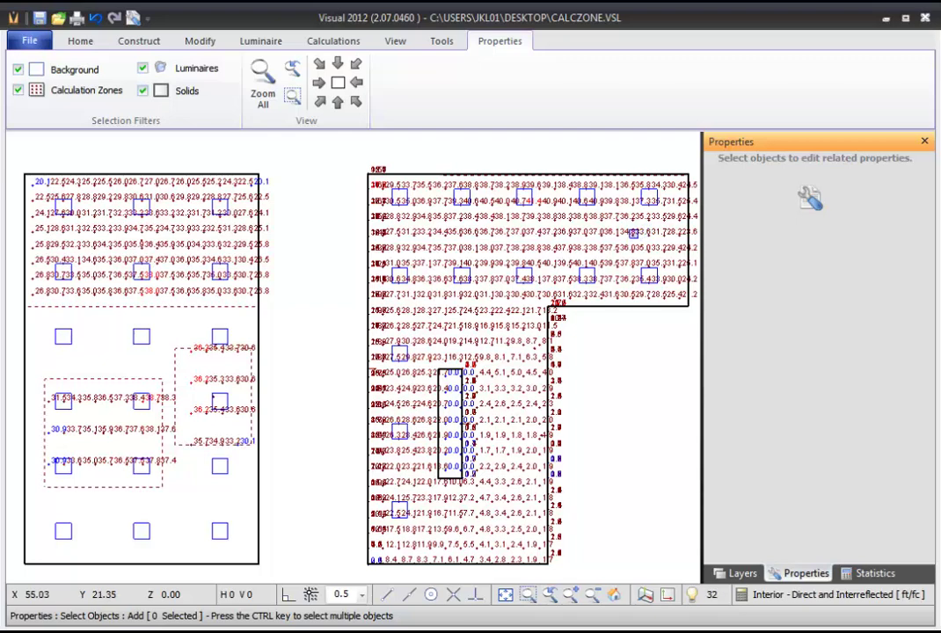
left_click(633, 234)
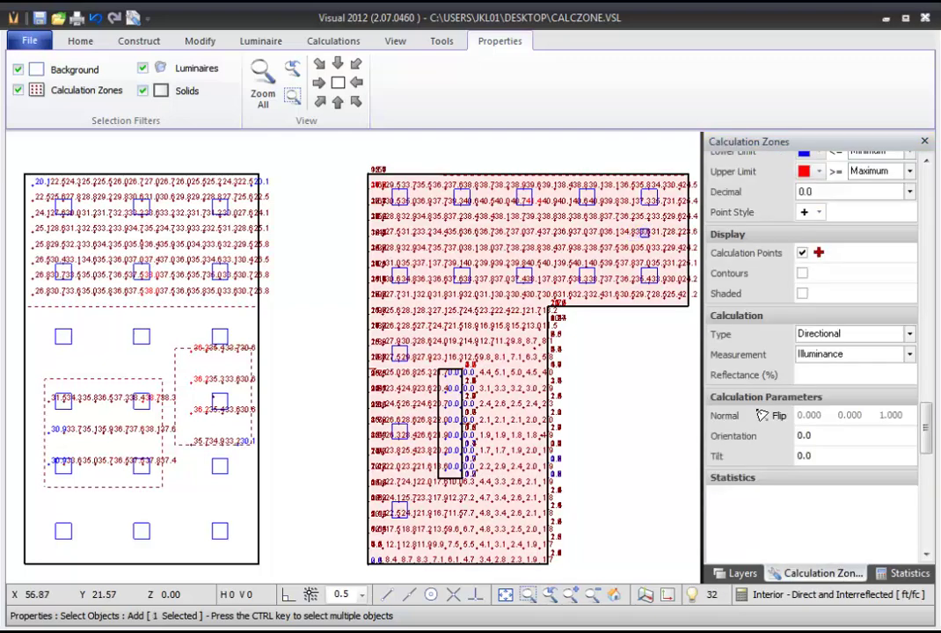
Turn contours on and back off for the L-shaped zone, then enable pseudo-color shading.
left_click(803, 275)
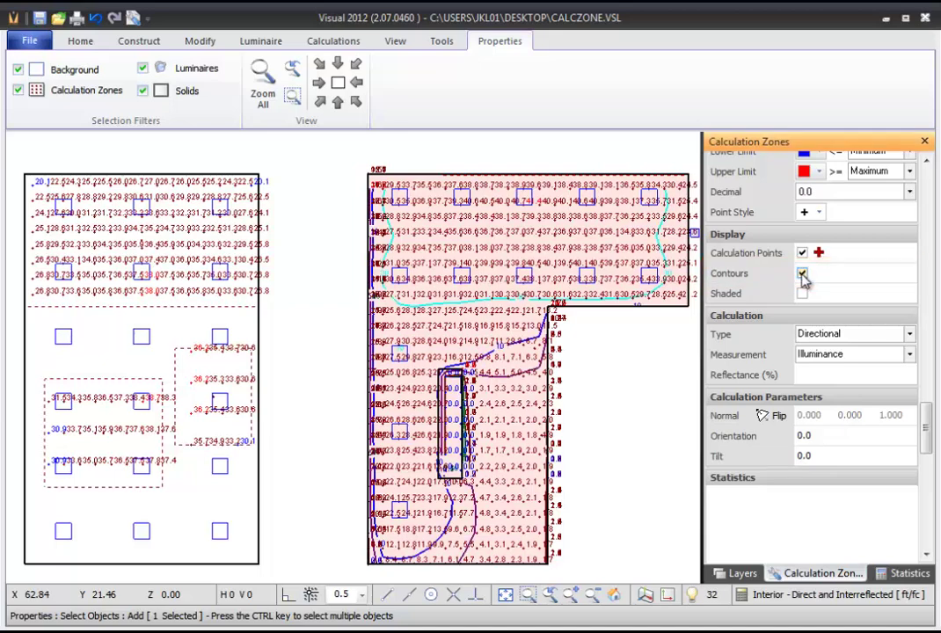
left_click(802, 275)
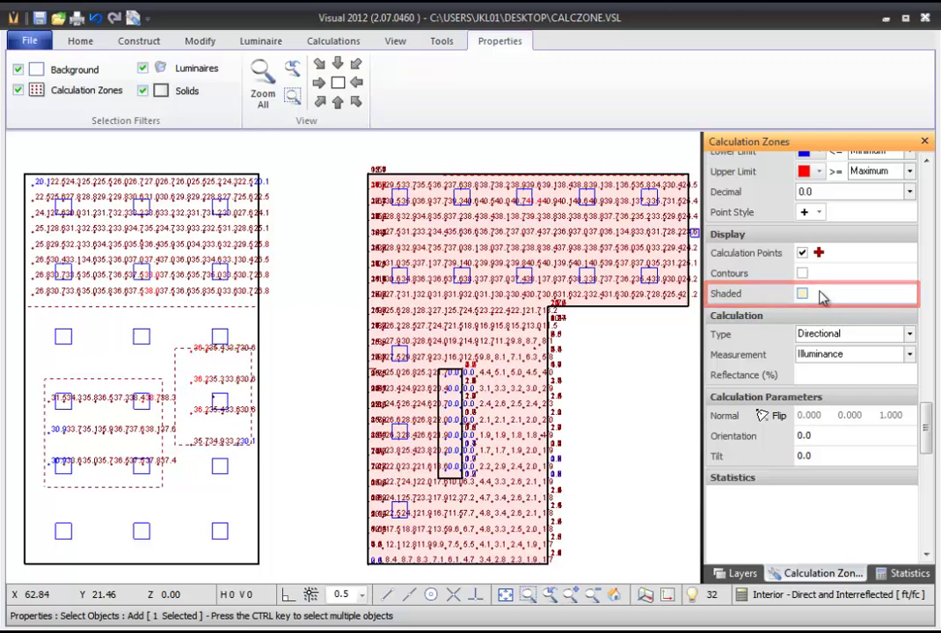
left_click(802, 295)
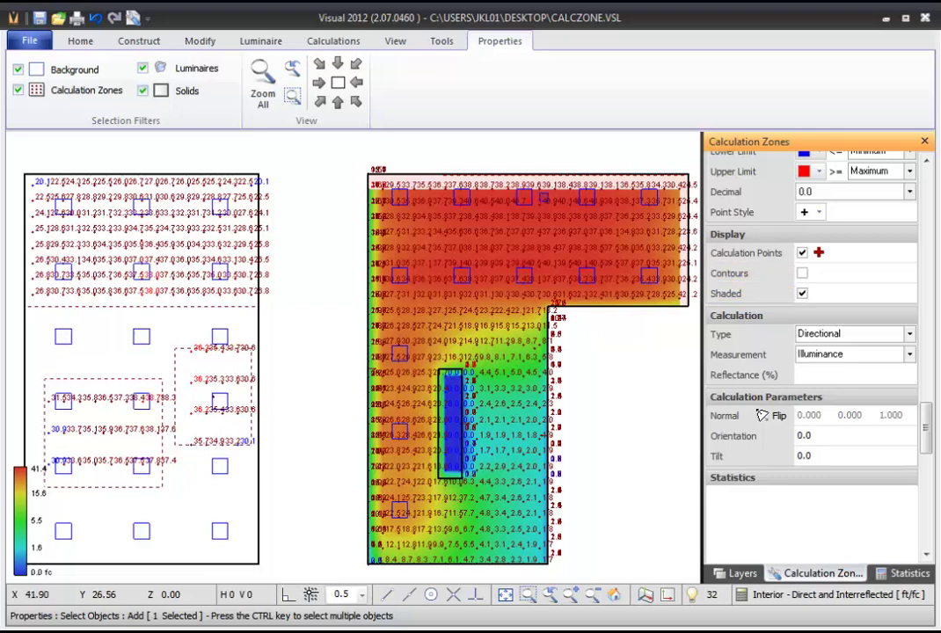
left_click(374, 145)
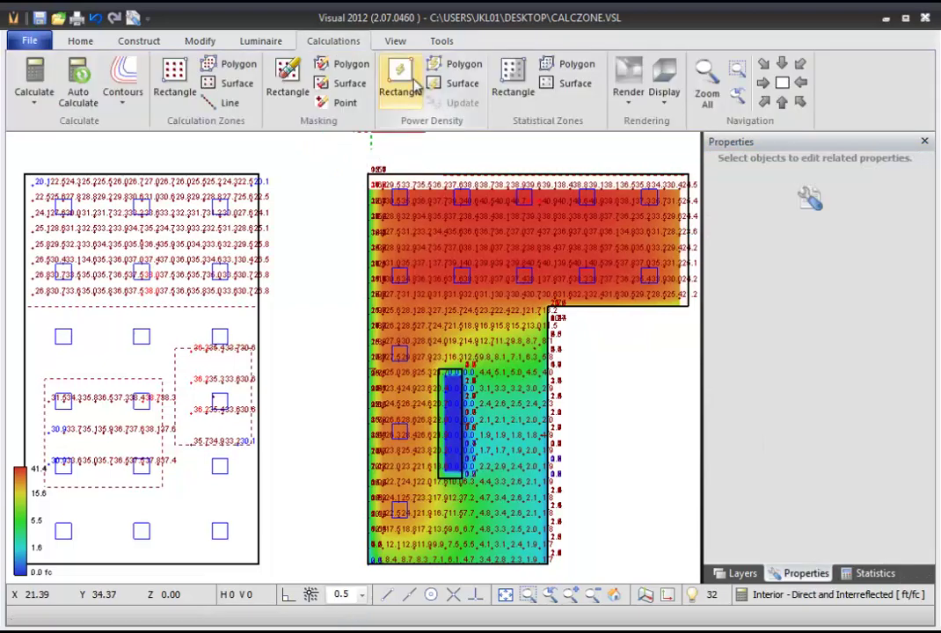
Open the Calculation Zones settings and show the Pseudo-Color Shading Min Color choices.
left_click(439, 41)
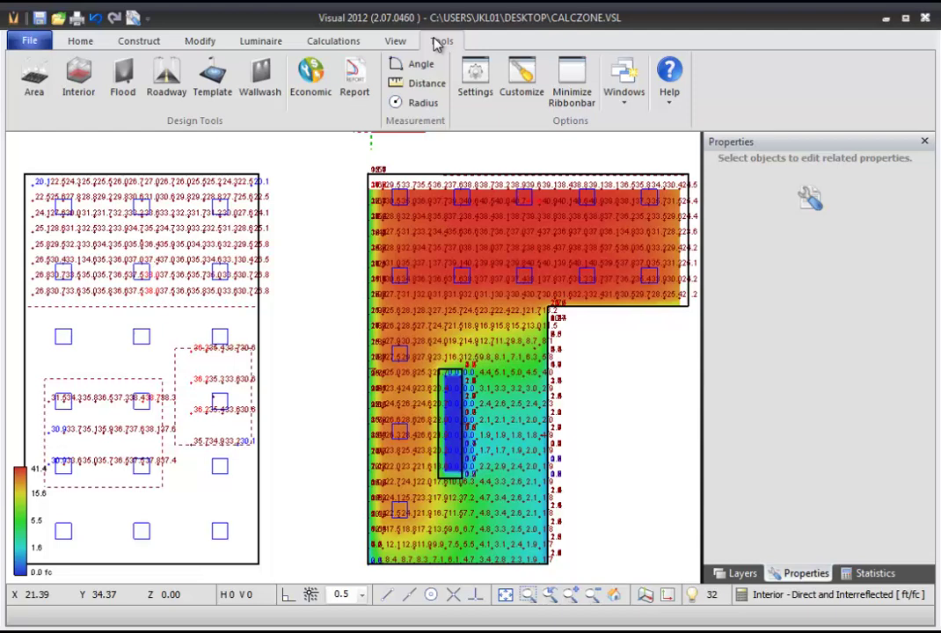
left_click(474, 77)
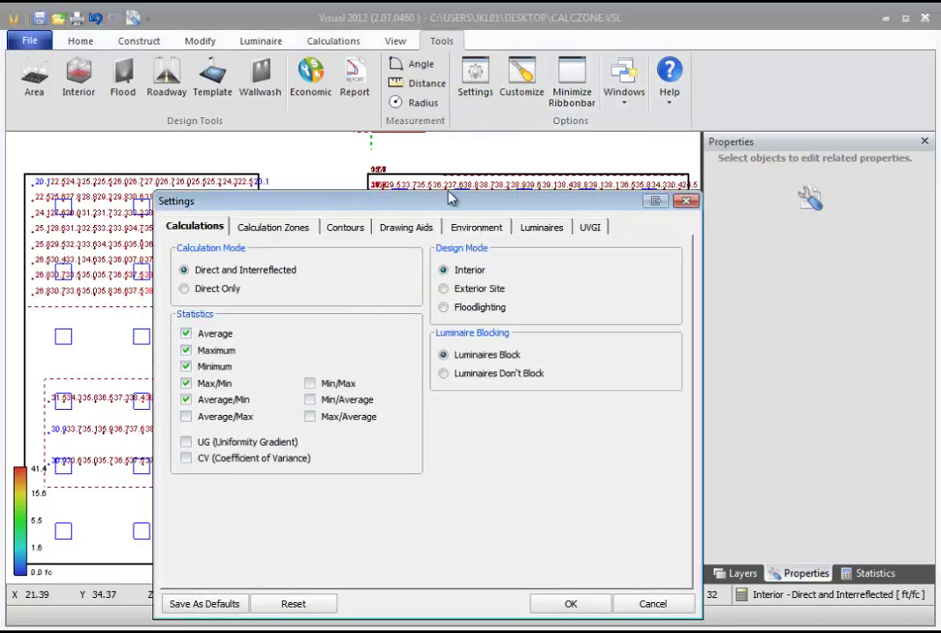
left_click_drag(448, 195, 432, 158)
left_click(290, 181)
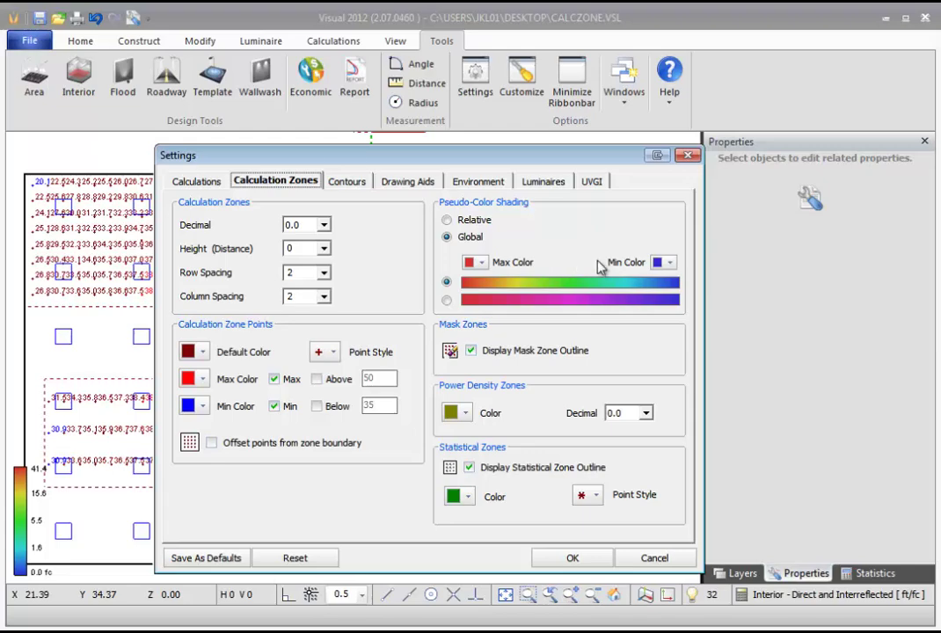
left_click(666, 264)
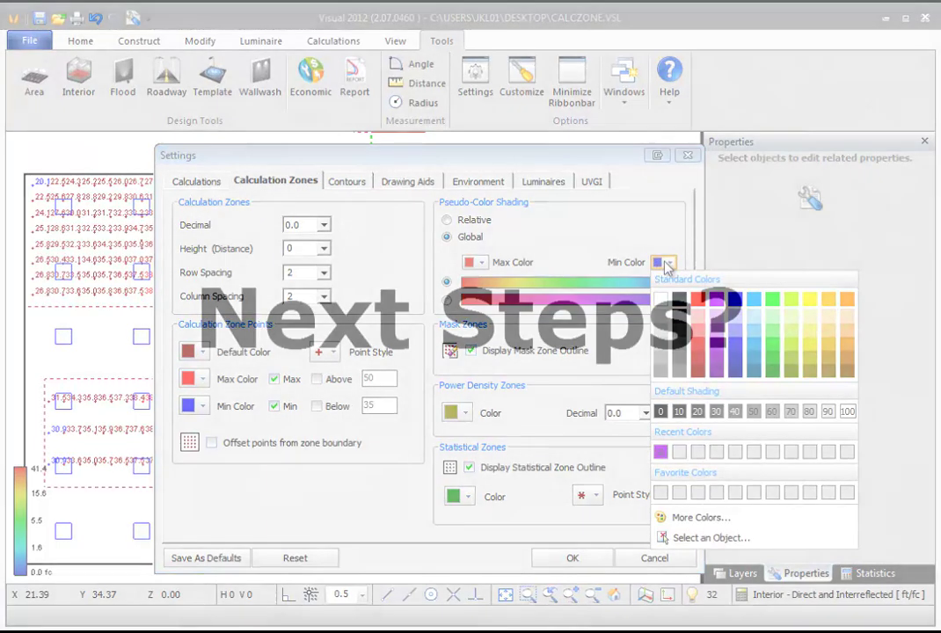